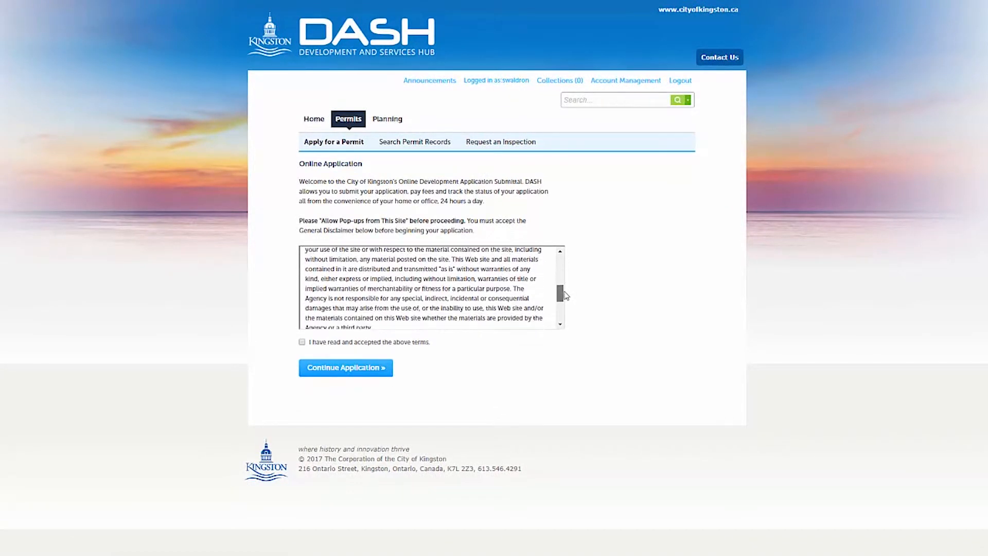
# - Accept the general disclaimer and choose New Construction as the permit type
pyautogui.click(330, 398)
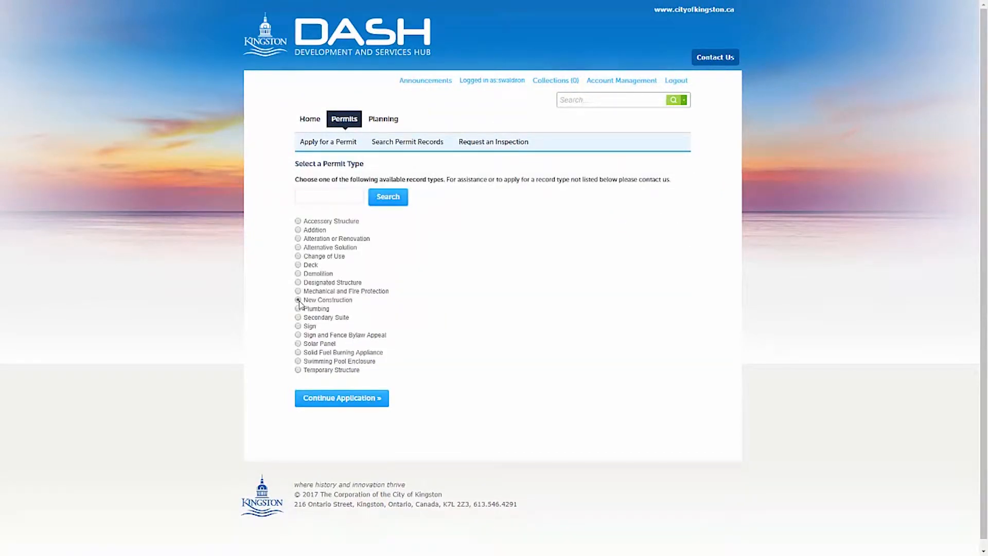
pyautogui.click(329, 398)
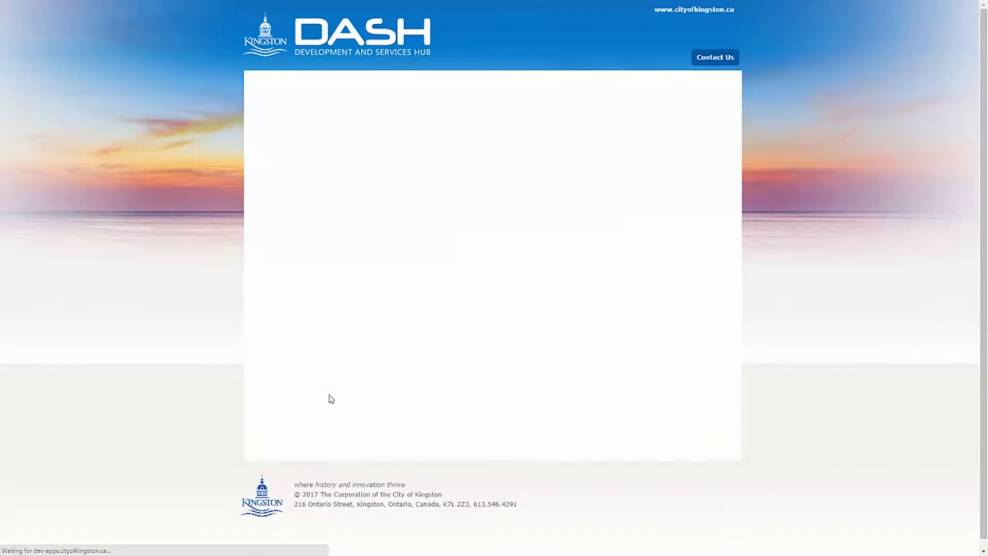
pyautogui.click(324, 311)
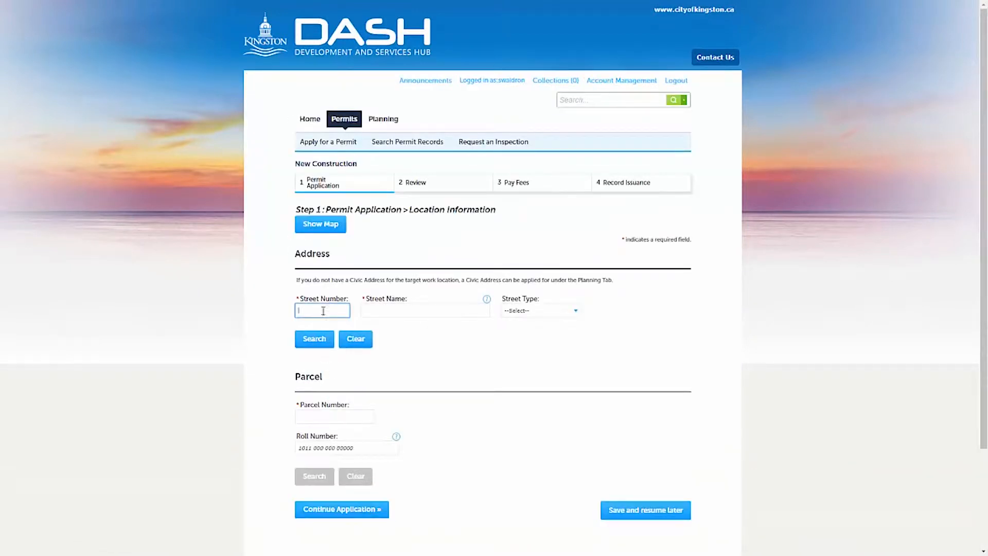
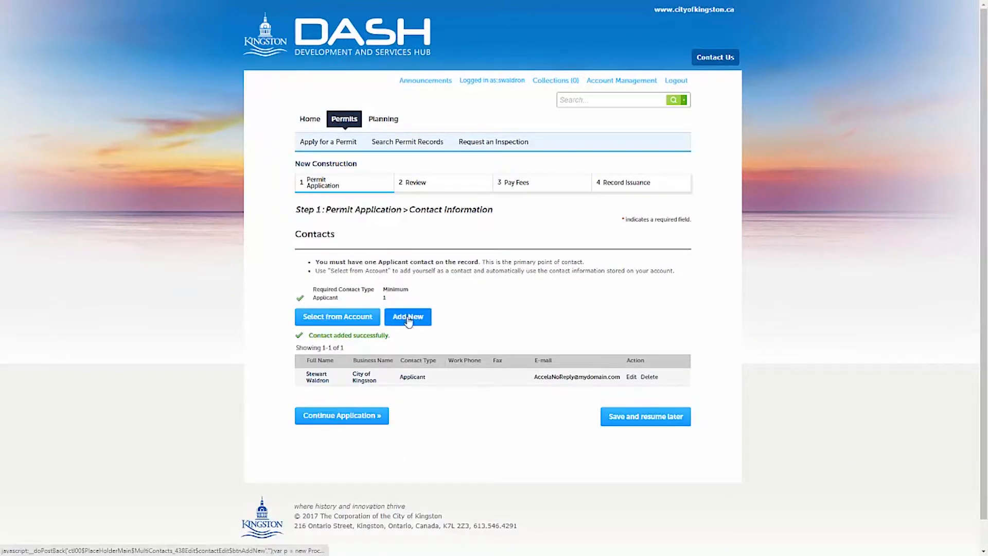
pyautogui.click(380, 312)
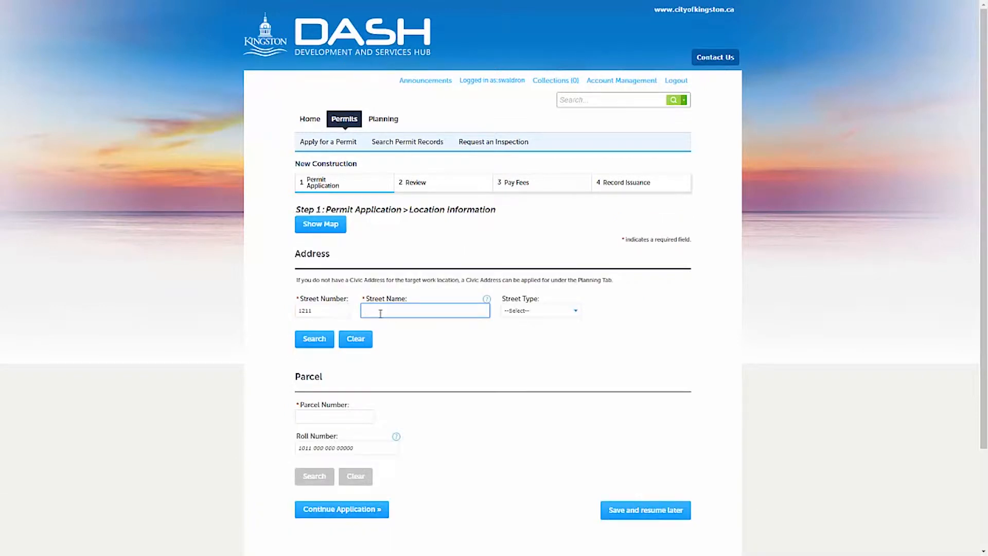
pyautogui.click(314, 340)
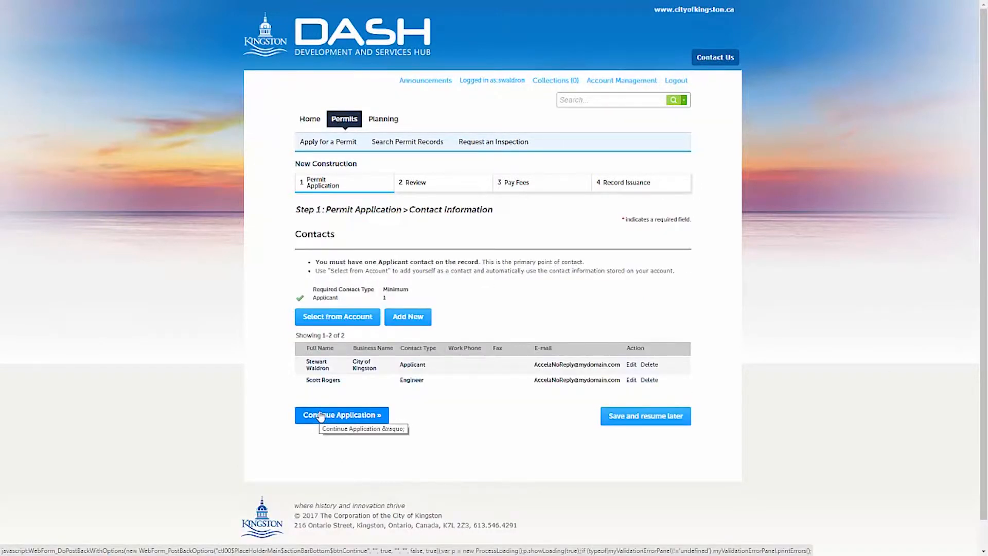
pyautogui.click(320, 415)
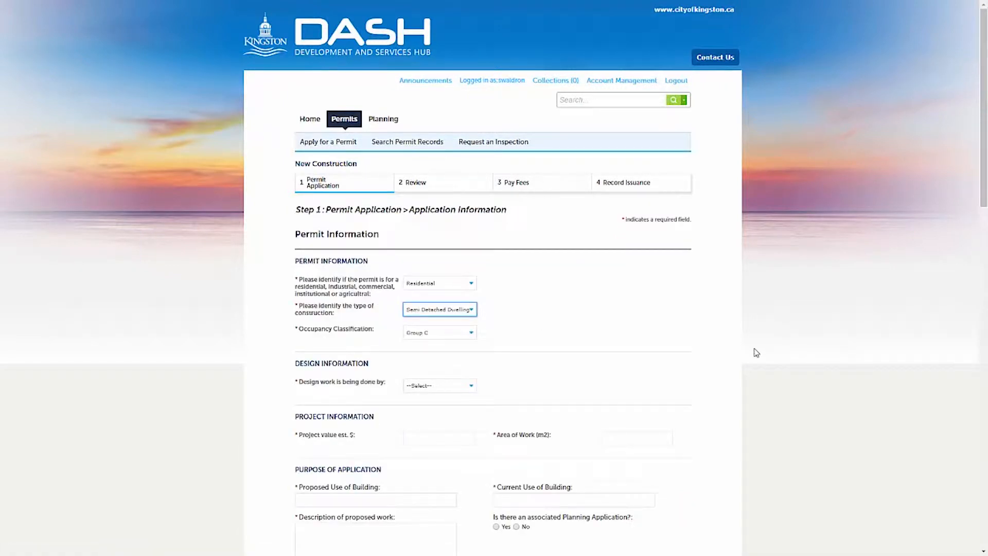
# - Set Single Detached Dwelling, Engineer as designer, project value 250000 and 240 m² work area
pyautogui.press('Down')
pyautogui.press('Tab')
pyautogui.press('Tab')
pyautogui.press('e')
pyautogui.press('Tab')
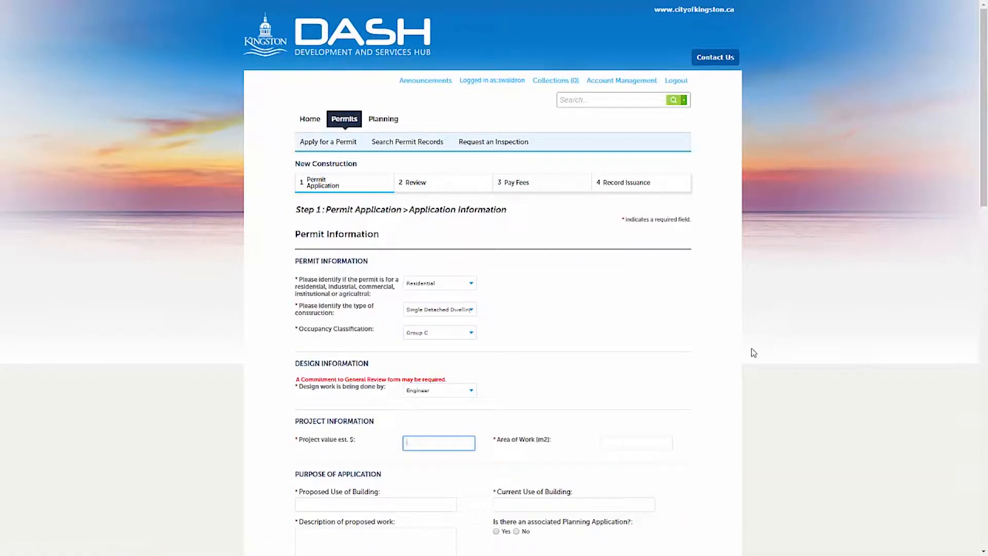
pyautogui.write('250000')
pyautogui.press('Tab')
pyautogui.write('240')
pyautogui.press('Tab')
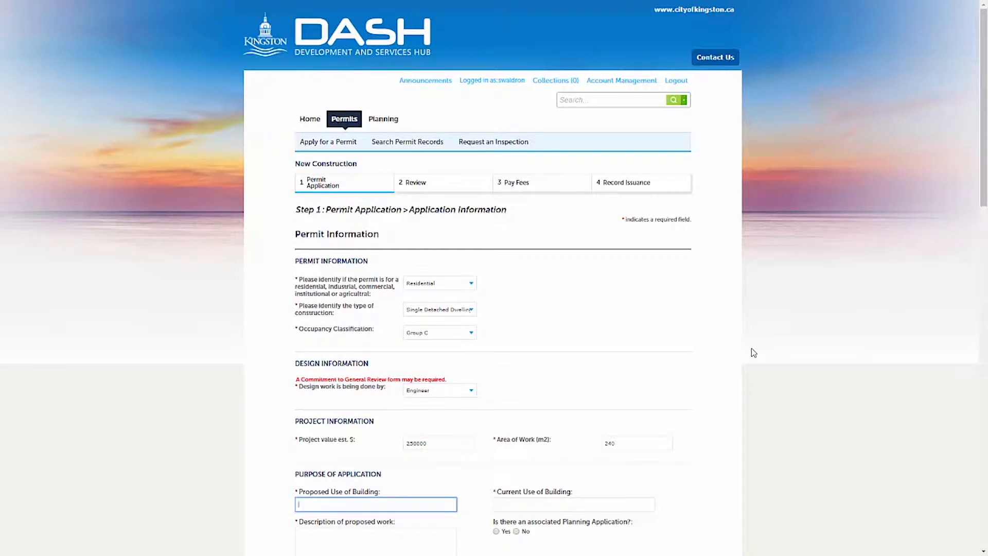
# - Enter Single Detached Dwelling on Vacant Land with the work description, and No planning application
pyautogui.write('Single Detached Dwelling')
pyautogui.press('Tab')
pyautogui.write('Vacant Land')
pyautogui.press('Tab')
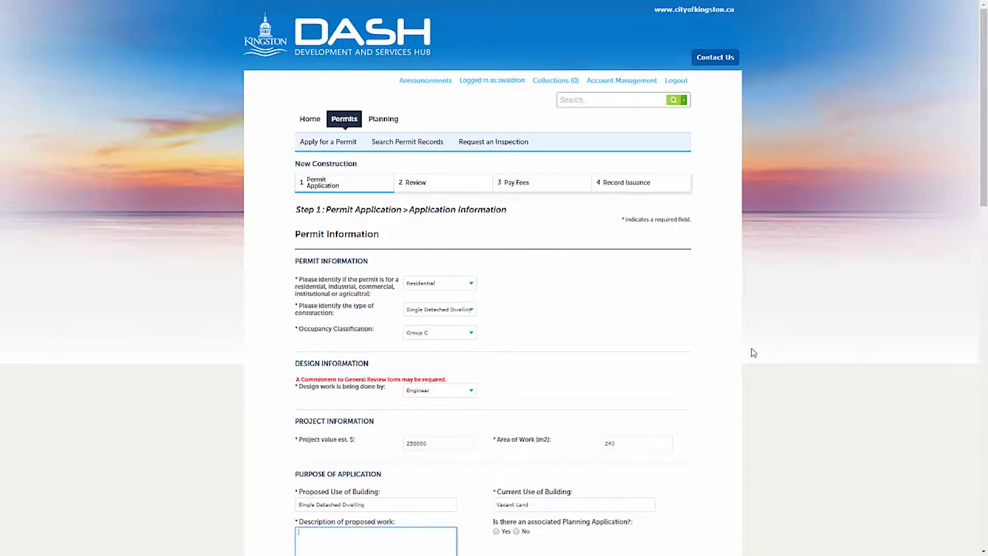
pyautogui.write('Construct a 240 SQM')
pyautogui.write(' Single Detached Dwelling with Garage')
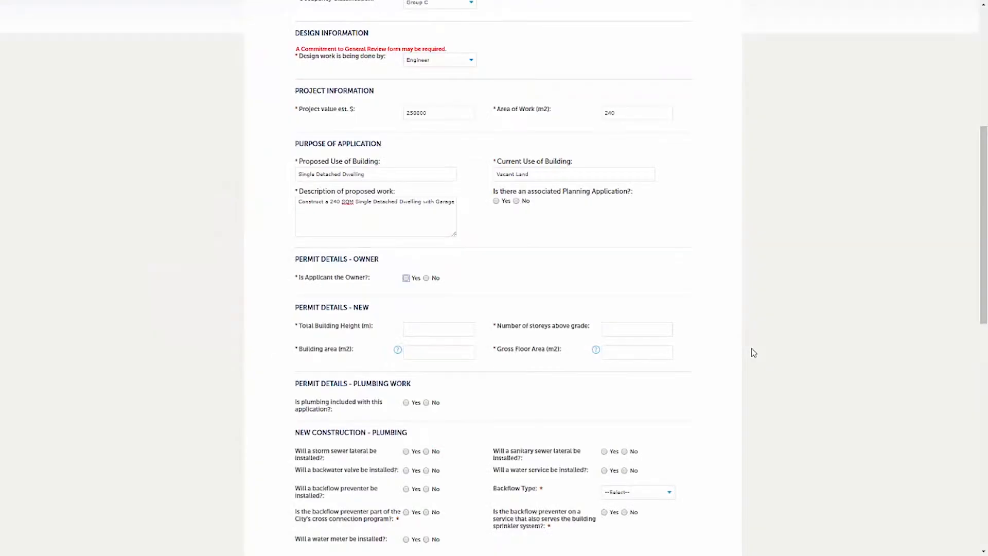
pyautogui.hotkey('shift', 'Tab')
pyautogui.press('space')
pyautogui.press('Tab')
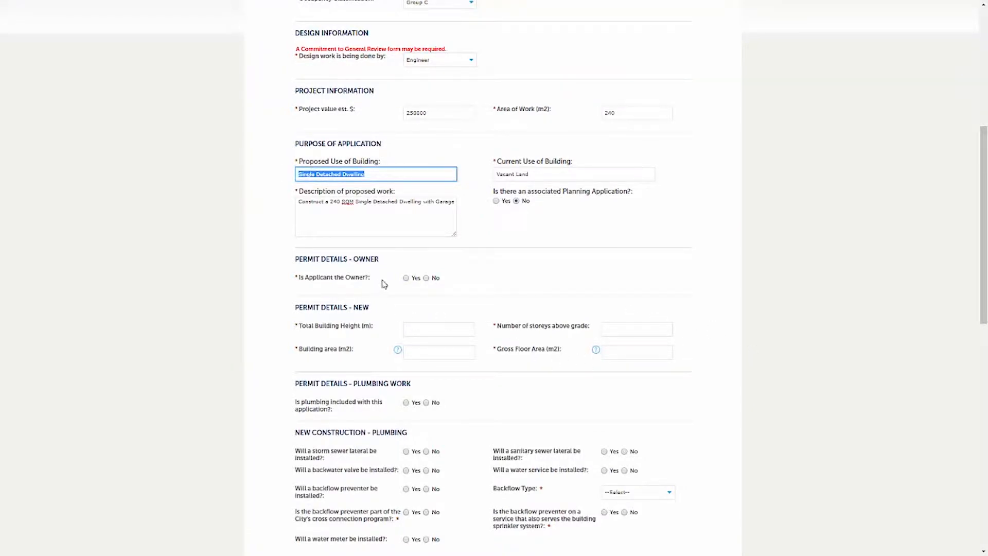
pyautogui.press('Tab')
pyautogui.press('Tab')
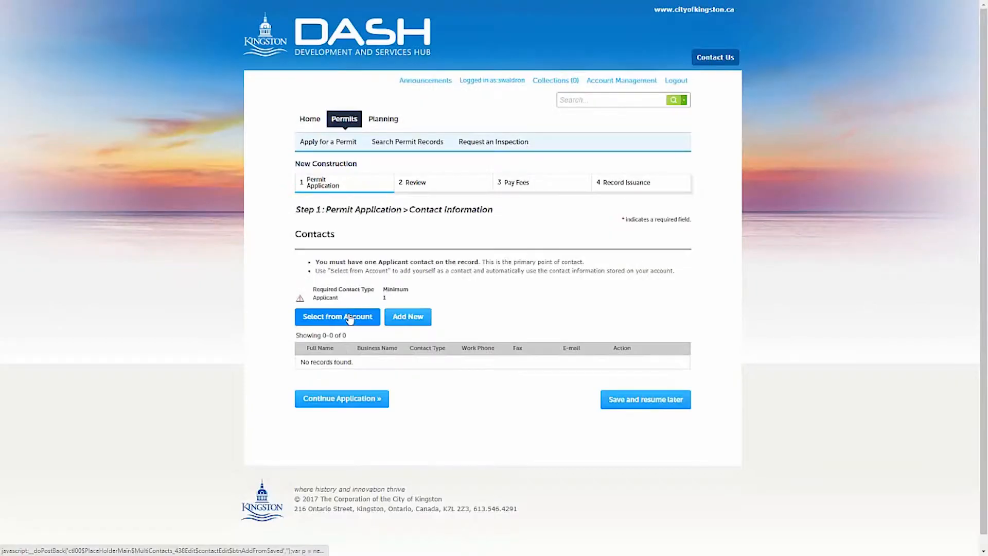
# - Add contacts from the account, giving them the Applicant and Engineer types
pyautogui.press('Tab')
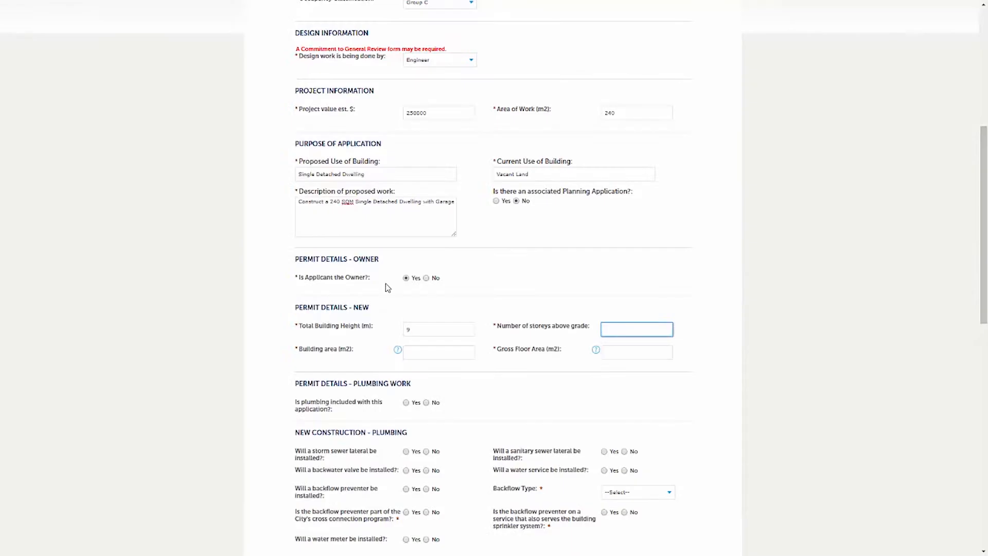
pyautogui.press('Tab')
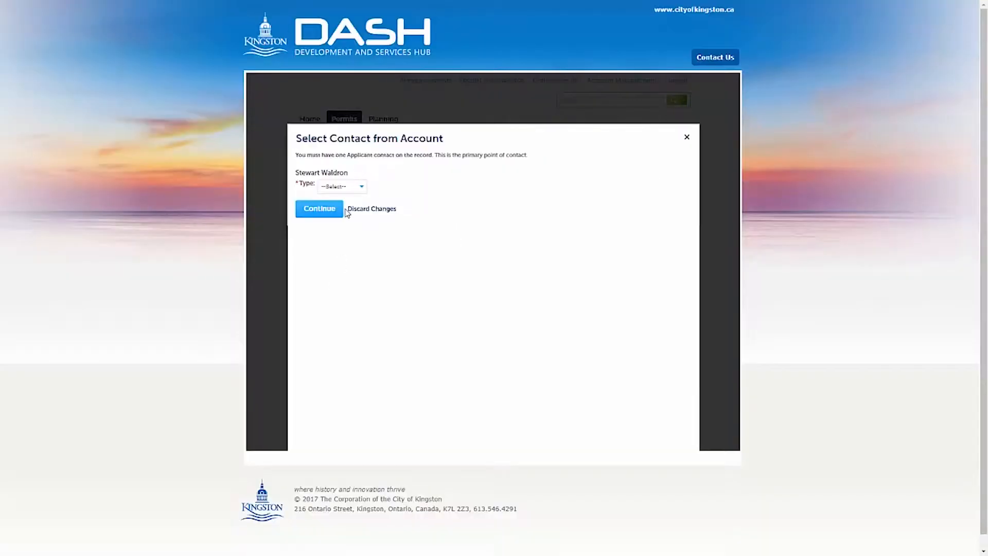
pyautogui.click(337, 187)
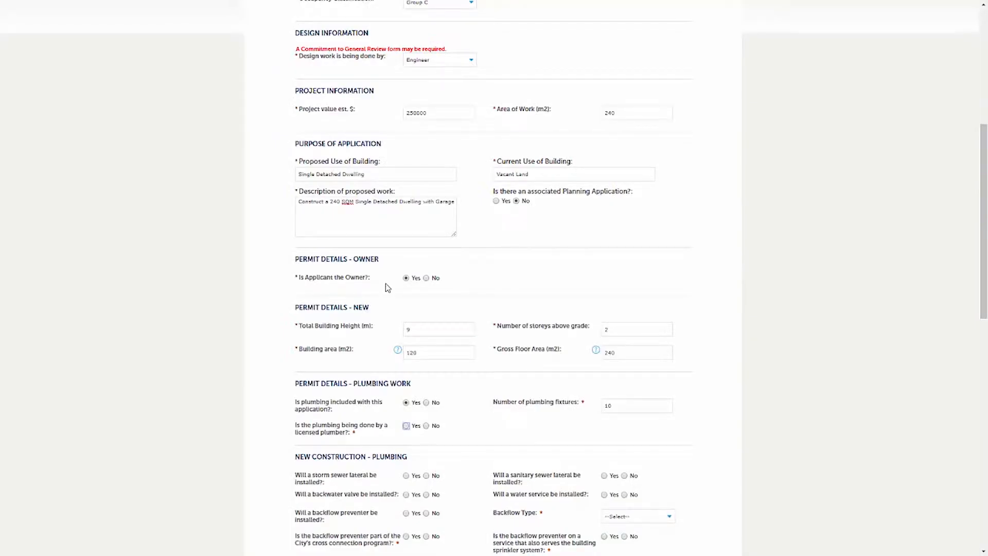
pyautogui.press('space')
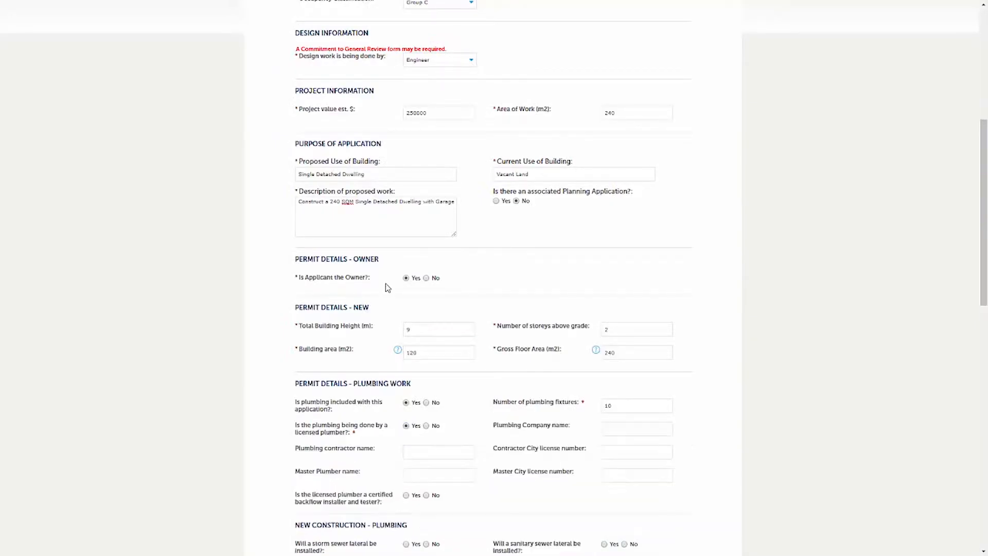
pyautogui.press('Tab')
pyautogui.press('Tab')
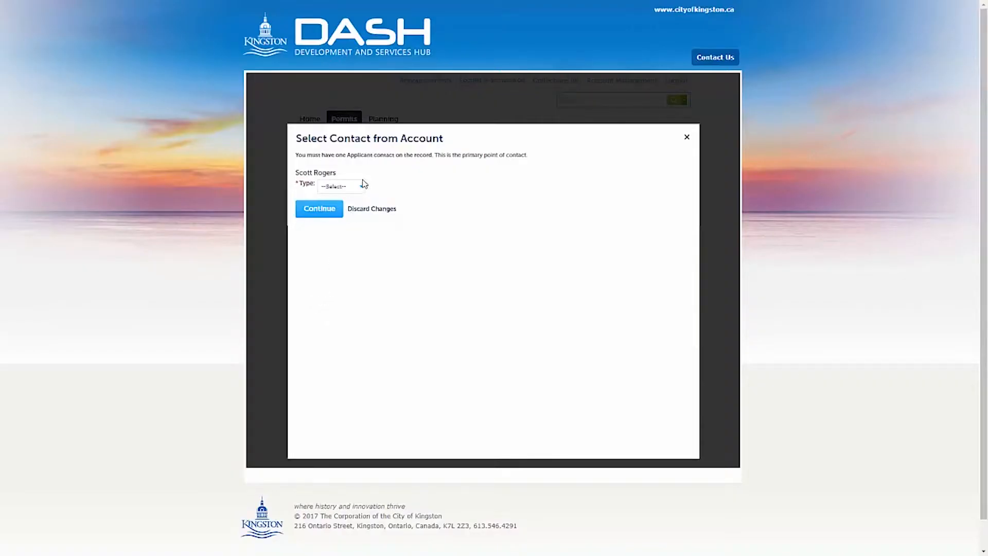
pyautogui.click(364, 186)
pyautogui.click(340, 248)
pyautogui.click(316, 207)
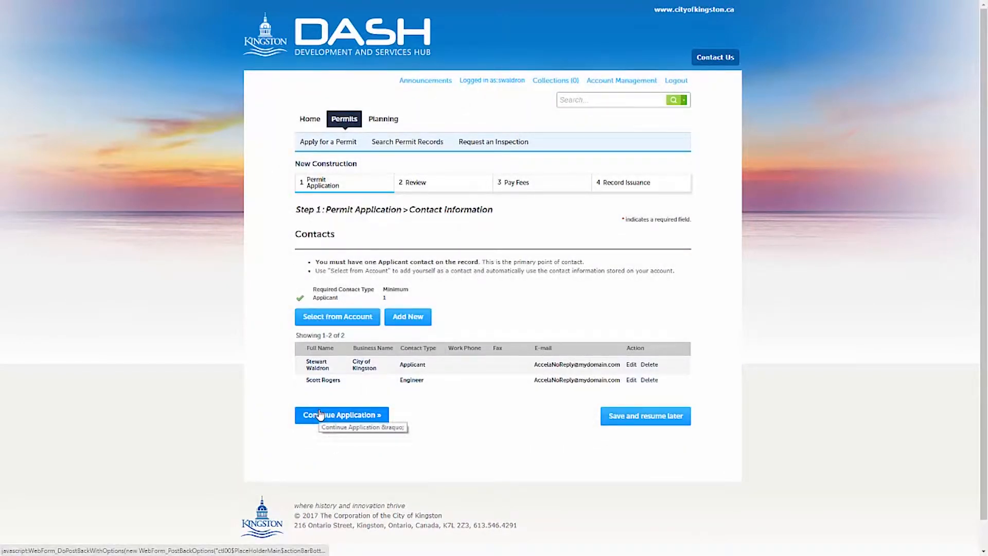
# - Continue to the application information form and set the permit category to Residential
pyautogui.click(319, 415)
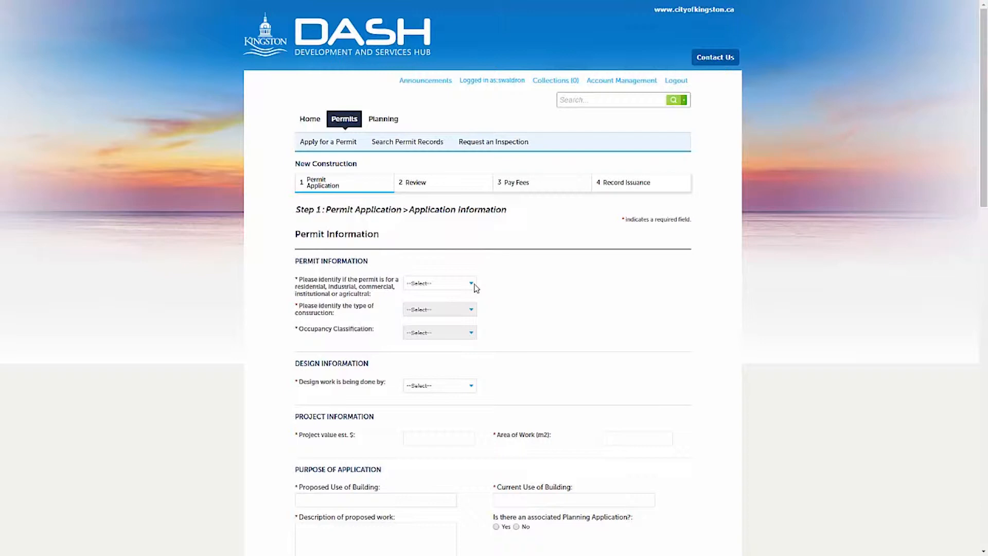
pyautogui.click(476, 288)
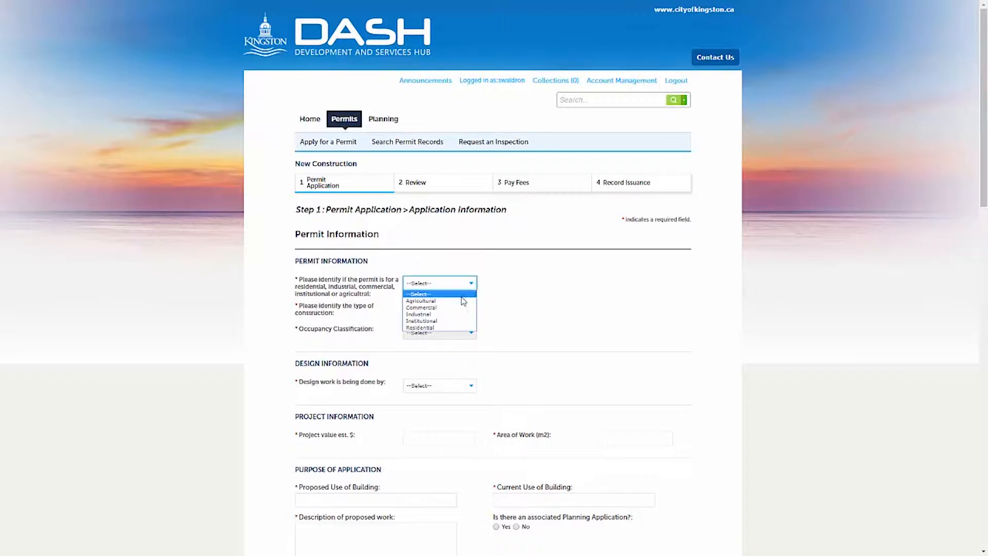
pyautogui.click(448, 327)
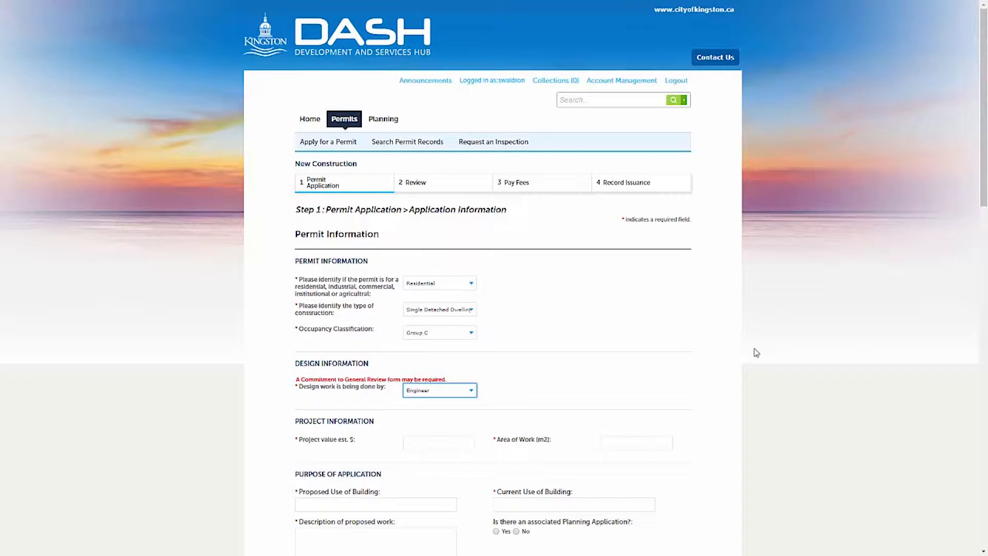
# - Enter project value 250000, area of work 240, and proposed use Single Detached Dwelling
pyautogui.press('Tab')
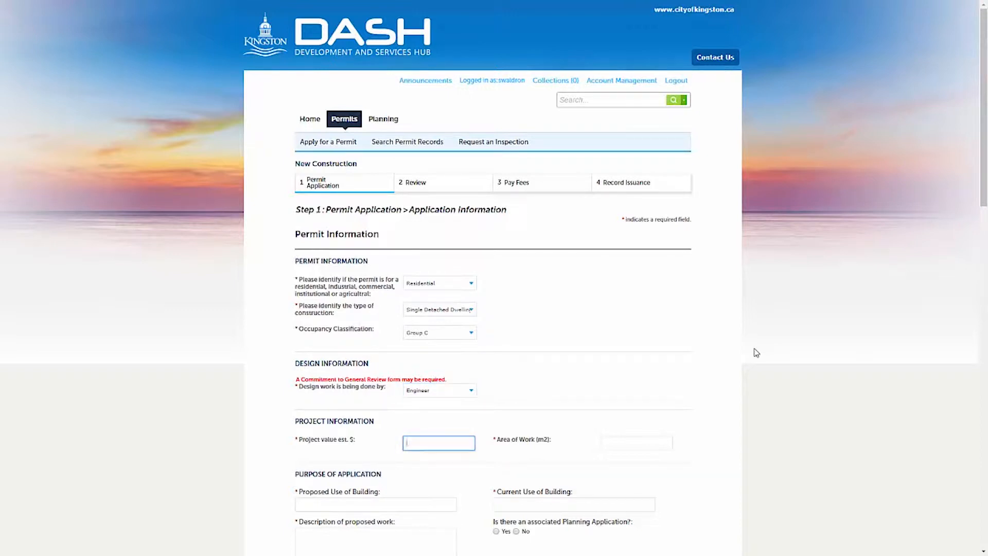
pyautogui.write('250000')
pyautogui.press('Tab')
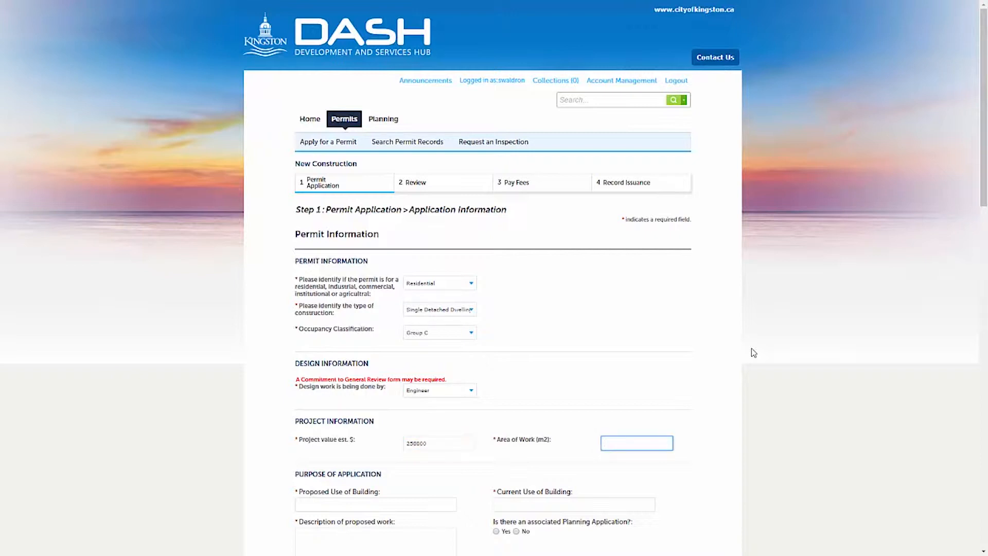
pyautogui.write('240')
pyautogui.press('Tab')
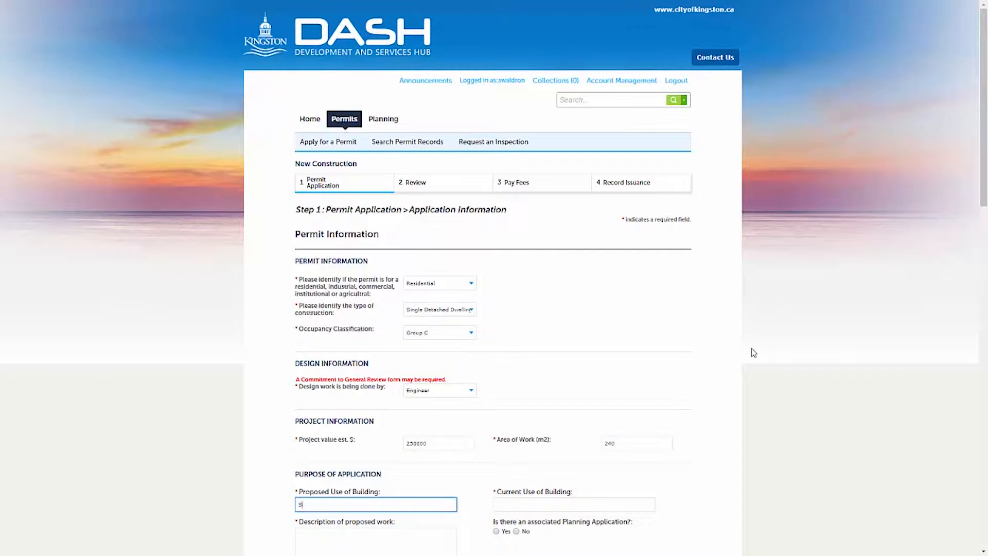
pyautogui.write('Single Detached Dwelling')
# - Set current use to Vacant Land, describe the 240 SQM dwelling with garage, and answer No to planning
pyautogui.press('Tab')
pyautogui.write('V')
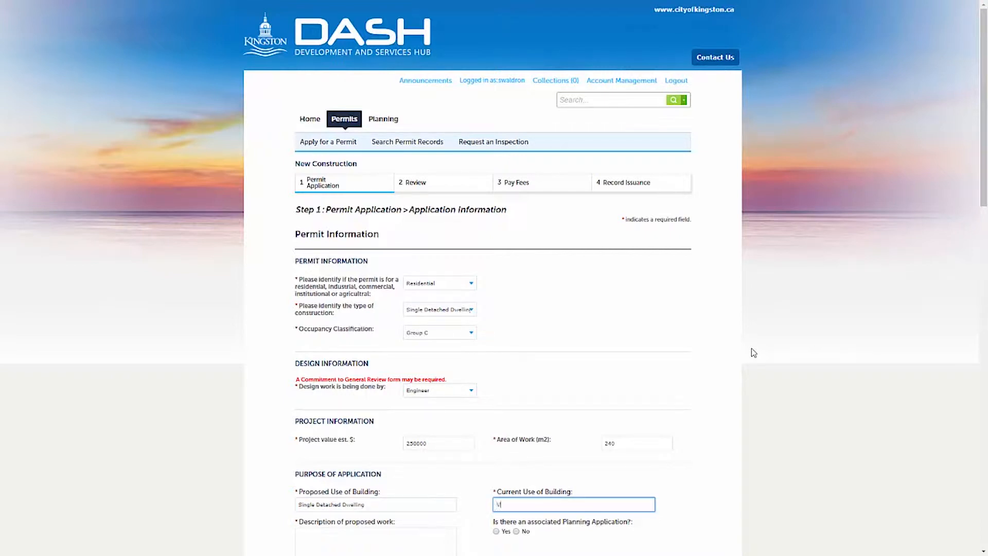
pyautogui.write('acant Land')
pyautogui.press('Tab')
pyautogui.write('Cont')
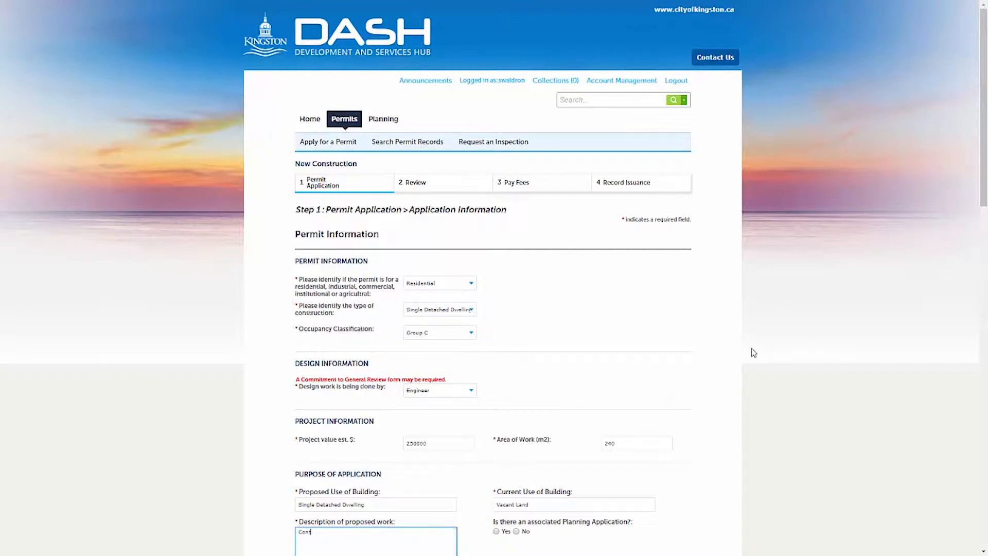
pyautogui.write('struct a 240 SQM Single Detached Dwelling with Garge')
pyautogui.press('Tab')
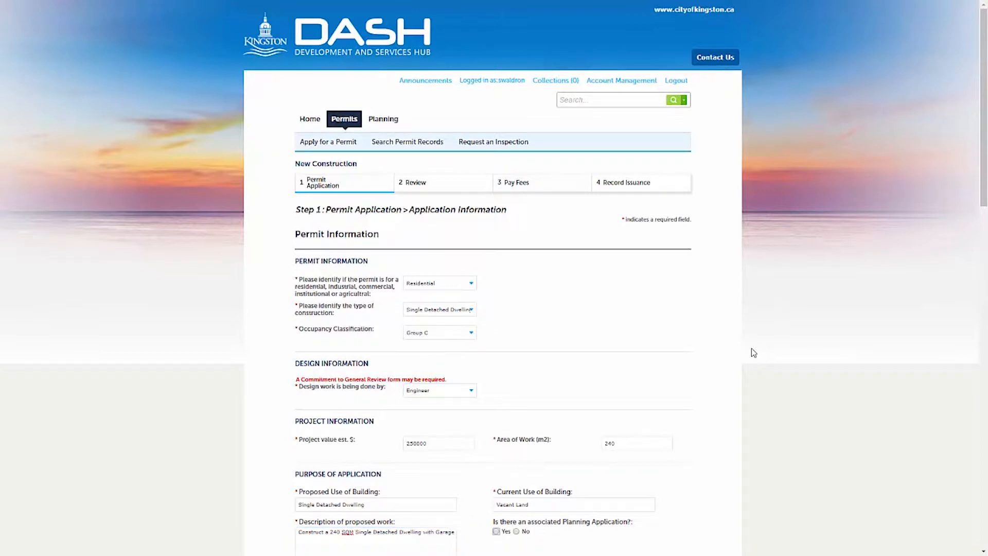
pyautogui.press('Right')
pyautogui.scroll(-6, 387, 283)
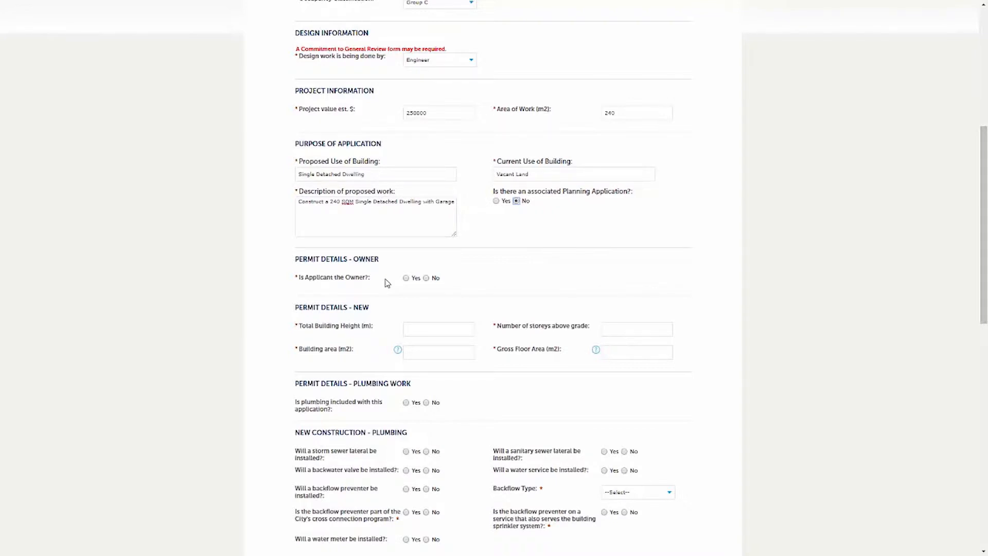
# - Mark the applicant as owner and enter a 9 m building height with 2 storeys
pyautogui.press('Tab')
pyautogui.press('space')
pyautogui.press('Tab')
pyautogui.write('9')
pyautogui.press('Tab')
pyautogui.write('2')
# - Enter 120 m² building area and 240 m² gross floor area
pyautogui.press('Tab')
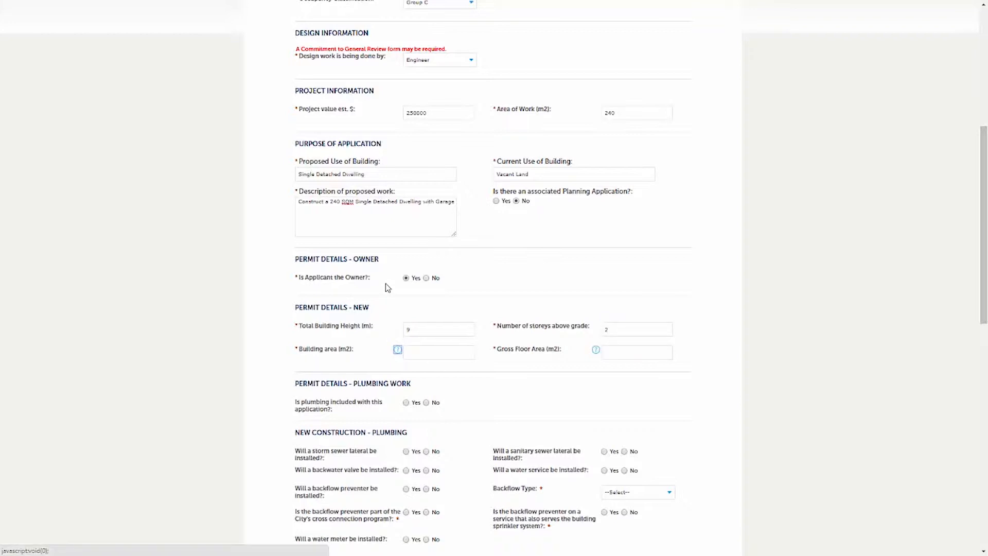
pyautogui.press('Tab')
pyautogui.write('120')
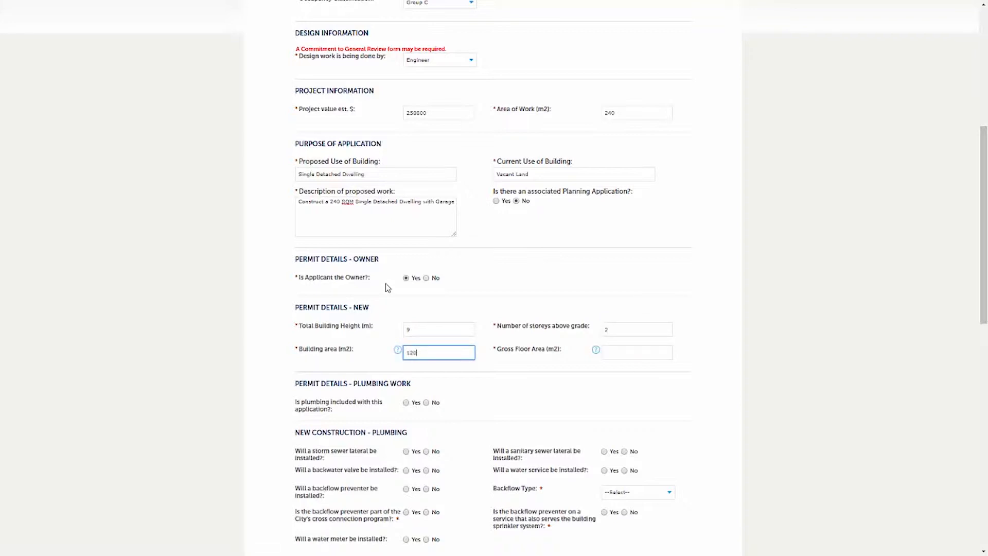
pyautogui.press('Tab')
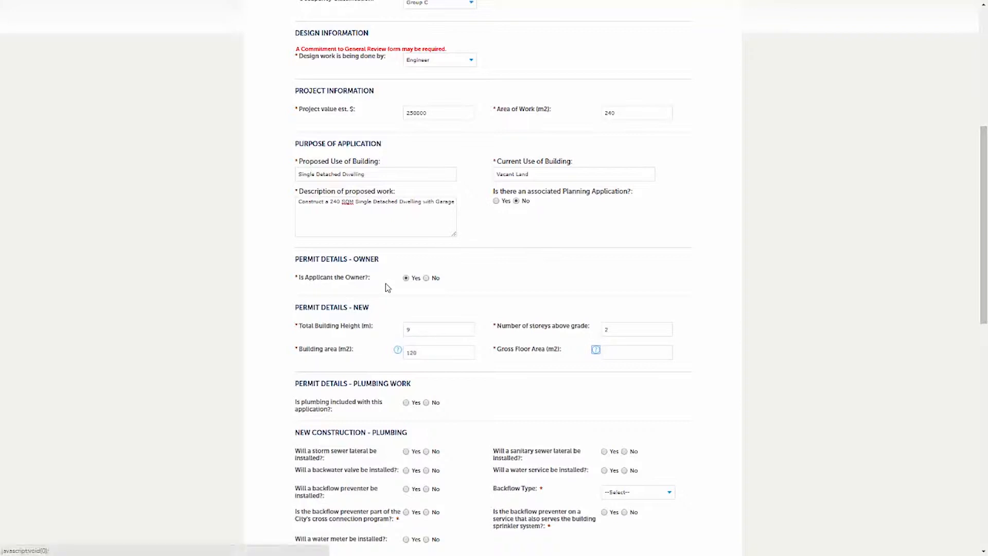
pyautogui.press('Tab')
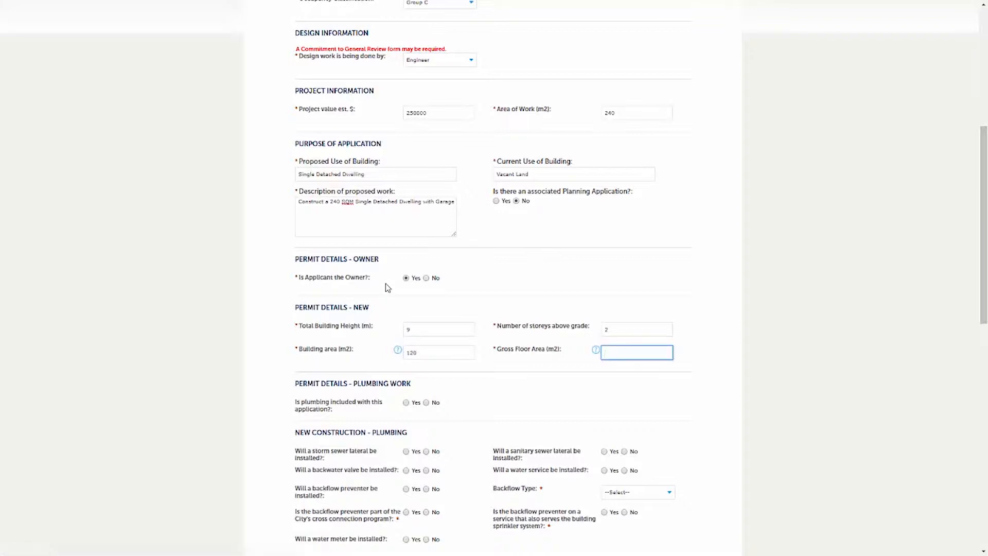
pyautogui.write('240')
pyautogui.press('Tab')
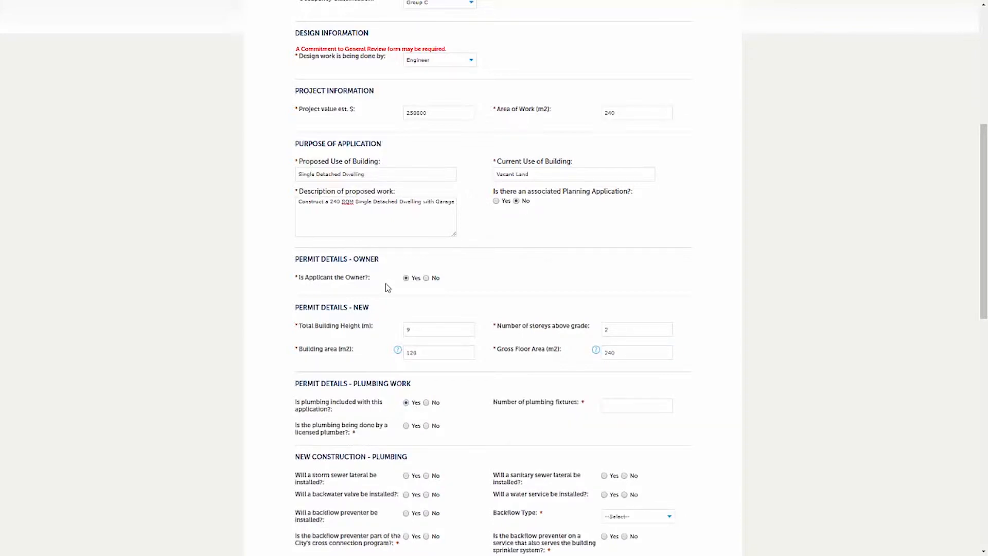
# - Mark plumbing as included with 10 fixtures and enter the plumbing company name
pyautogui.press('Tab')
pyautogui.press('Tab')
pyautogui.write('10')
pyautogui.press('Tab')
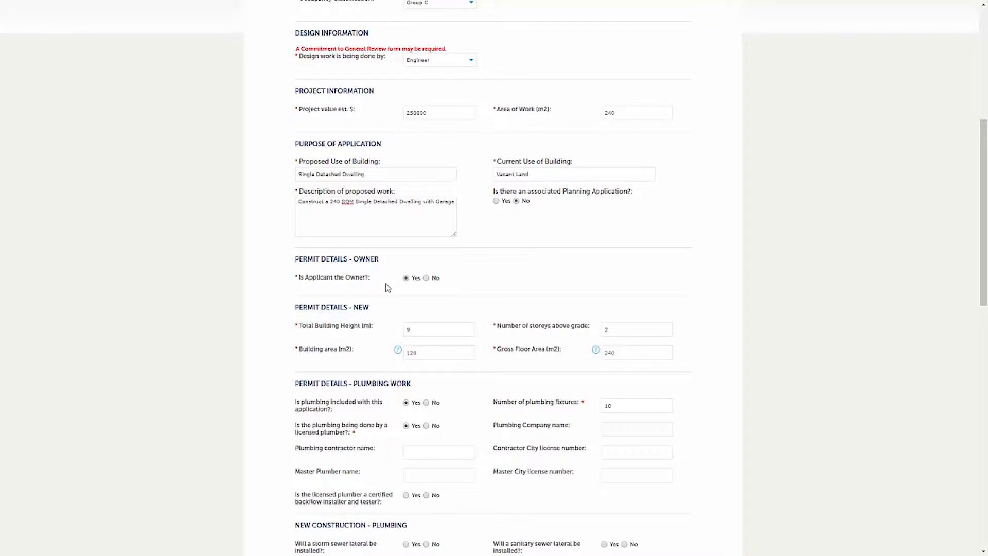
pyautogui.press('Tab')
pyautogui.write("Mike's Plumbing")
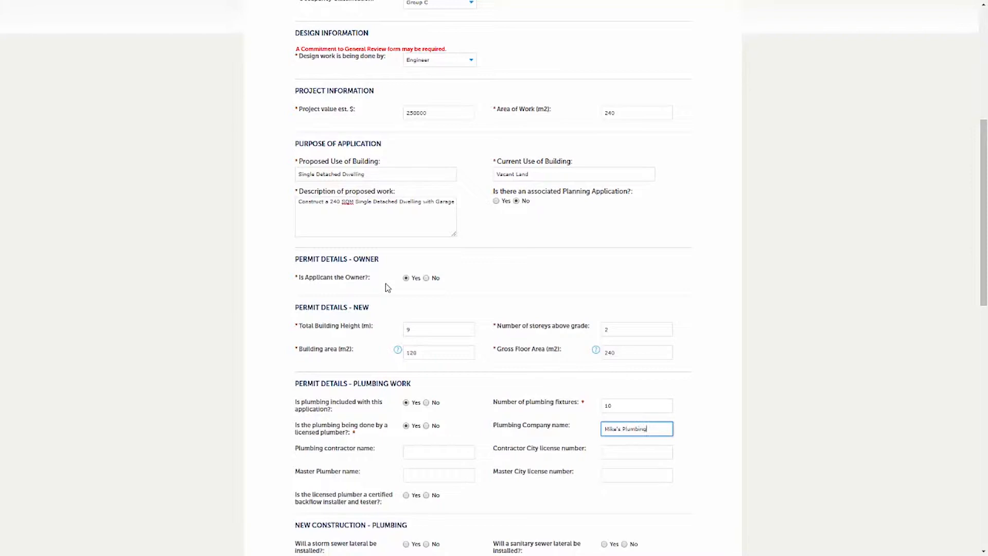
# - Enter the plumbing contractor's and master plumber's names and licence numbers
pyautogui.press('Tab')
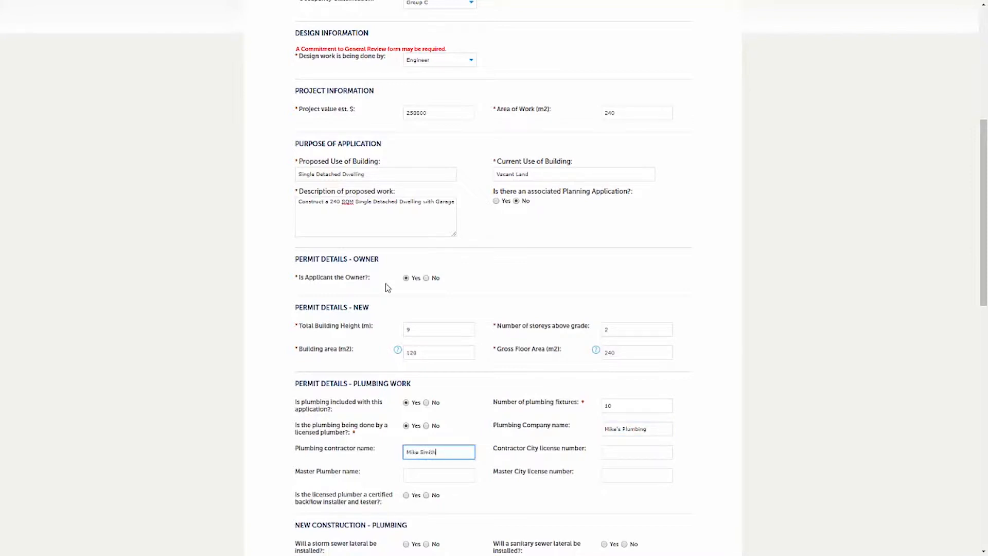
pyautogui.press('Tab')
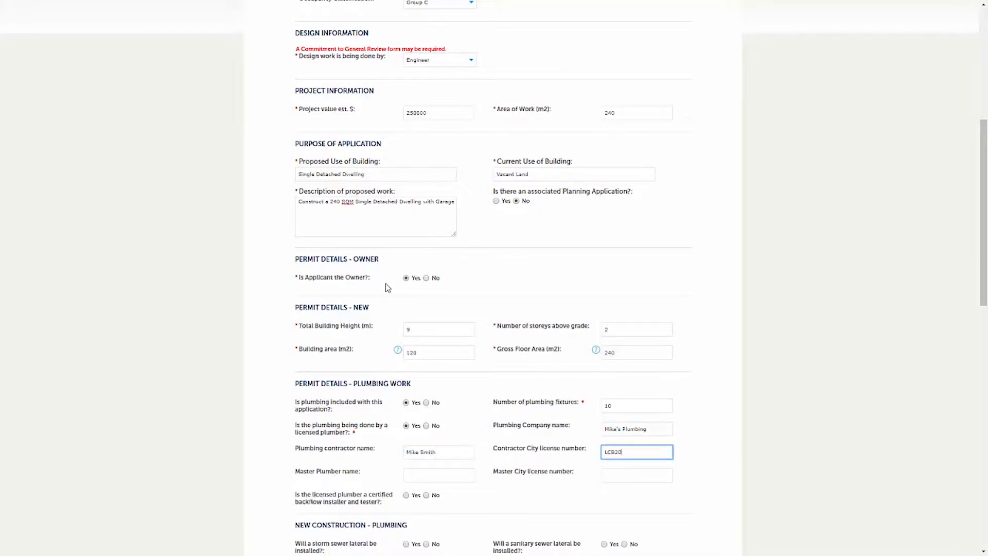
pyautogui.press('Tab')
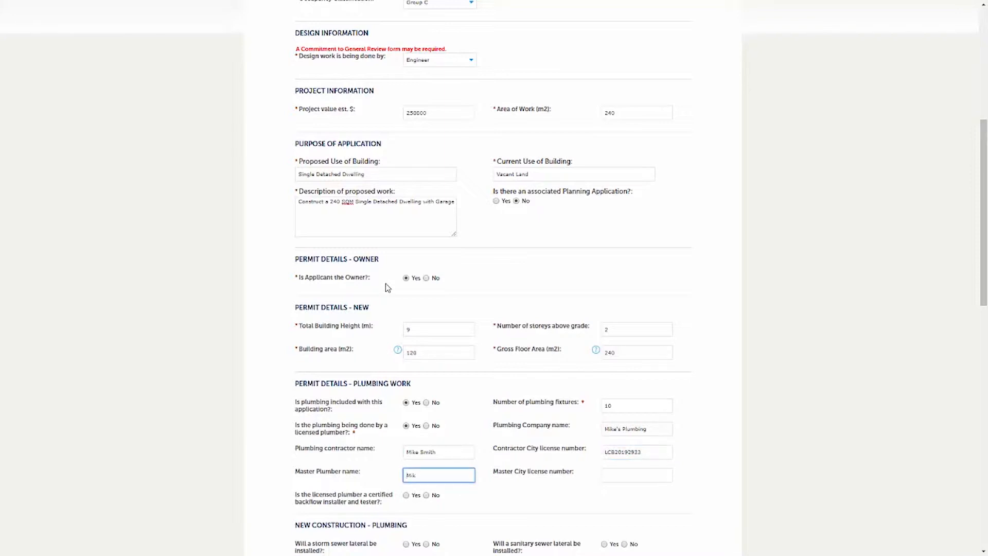
pyautogui.press('Tab')
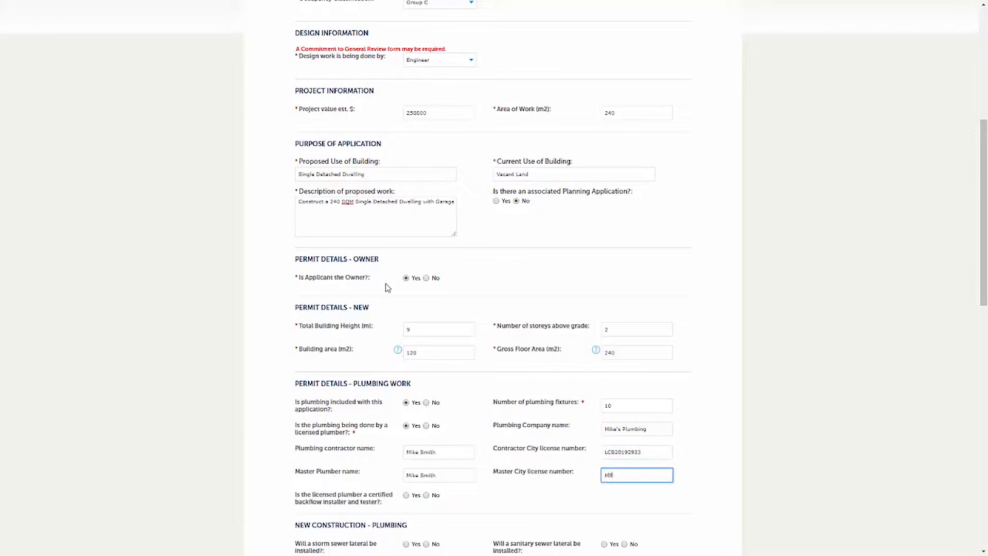
pyautogui.press('Tab')
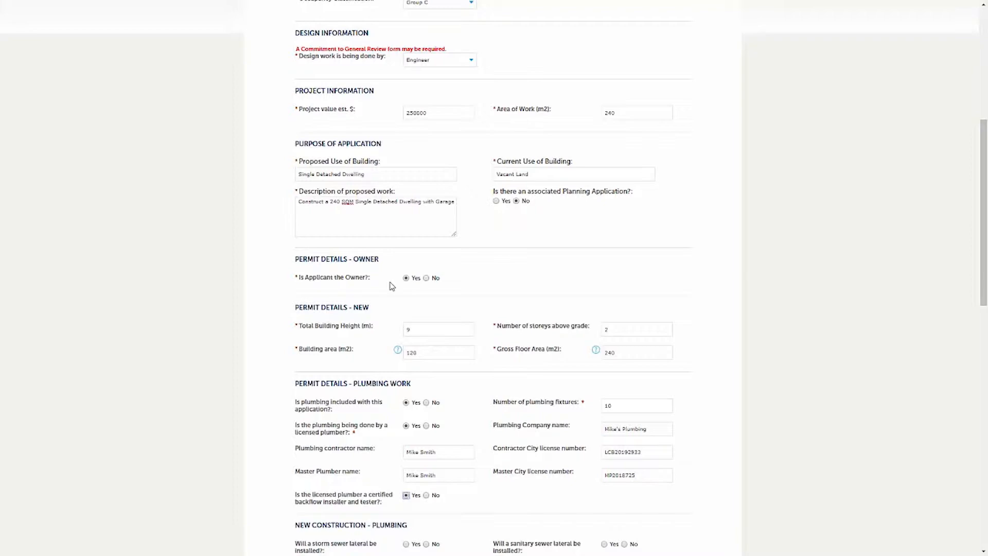
# - Add storm and sanitary sewer laterals, both SDR 4-inch pipe
pyautogui.scroll(-6, 509, 401)
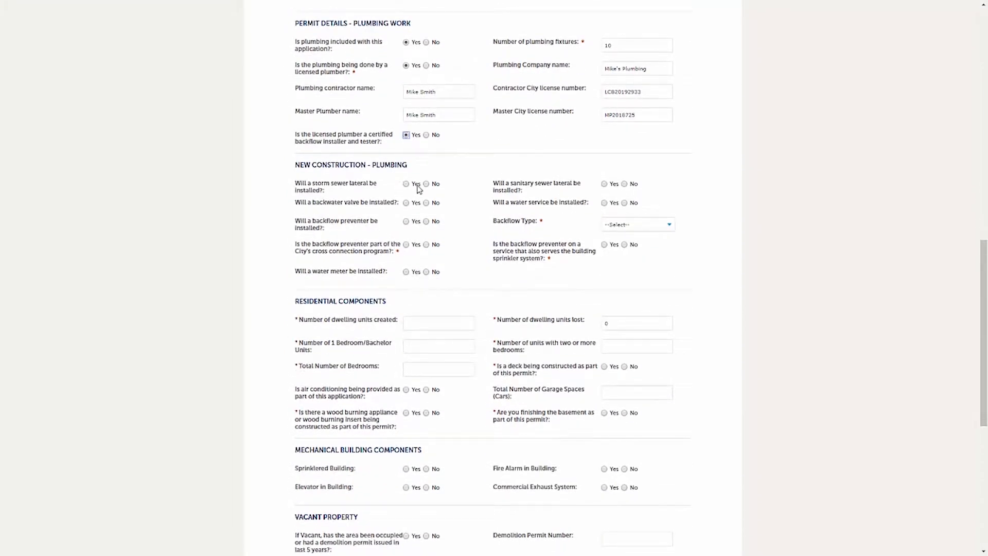
pyautogui.click(406, 184)
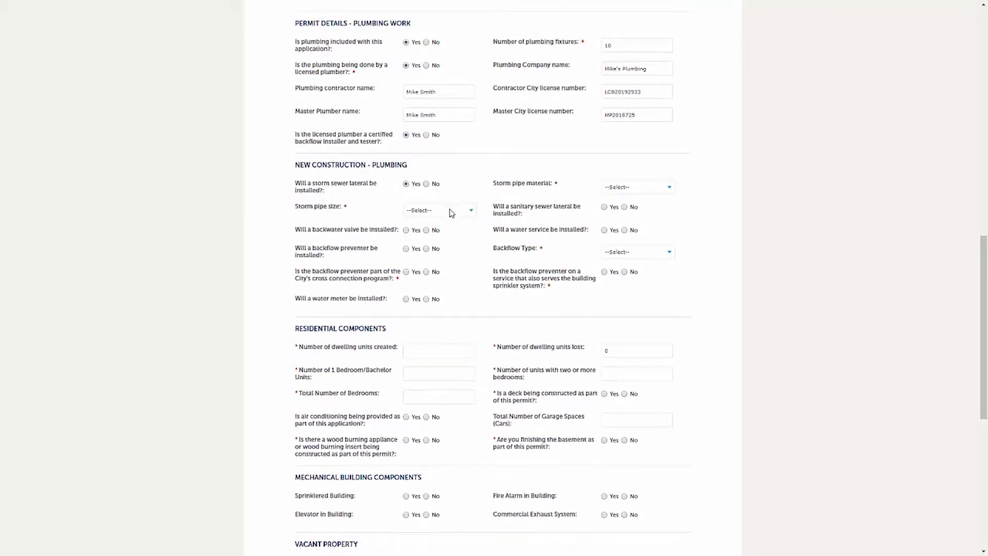
pyautogui.press('Tab')
pyautogui.press('Down')
pyautogui.press('Down')
pyautogui.press('Down')
pyautogui.press('Down')
pyautogui.press('Tab')
pyautogui.press('Down')
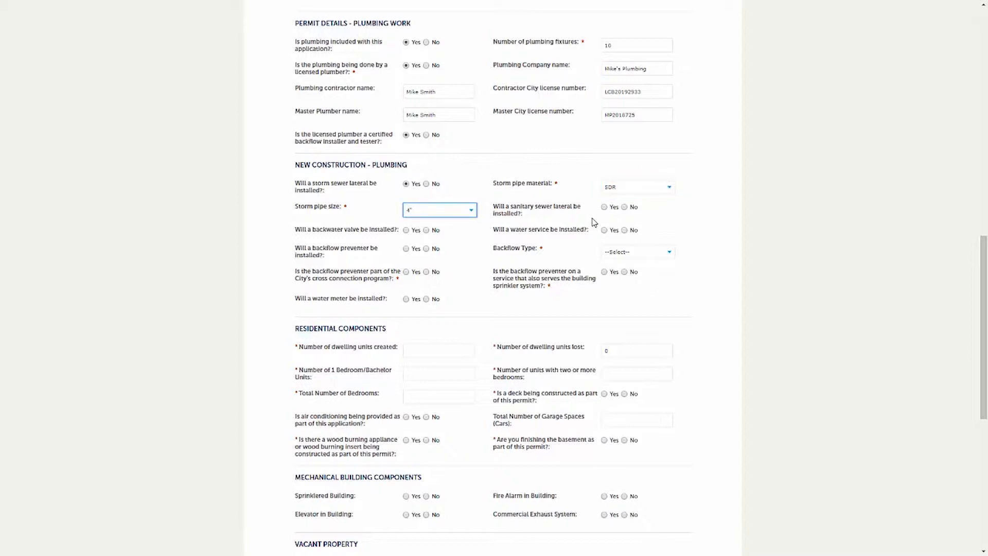
pyautogui.press('Tab')
pyautogui.press('space')
pyautogui.press('Tab')
pyautogui.press('Down')
pyautogui.press('Down')
pyautogui.press('Down')
pyautogui.press('Down')
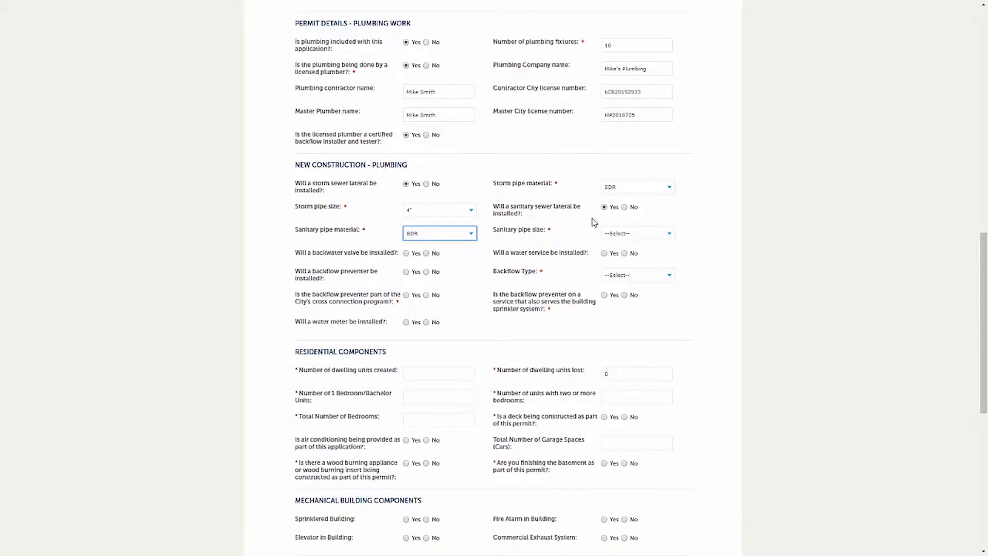
pyautogui.press('Tab')
pyautogui.press('Down')
pyautogui.press('Tab')
# - Add a backwater valve for both sanitary and storm, and a 3/4-inch copper water service
pyautogui.press('space')
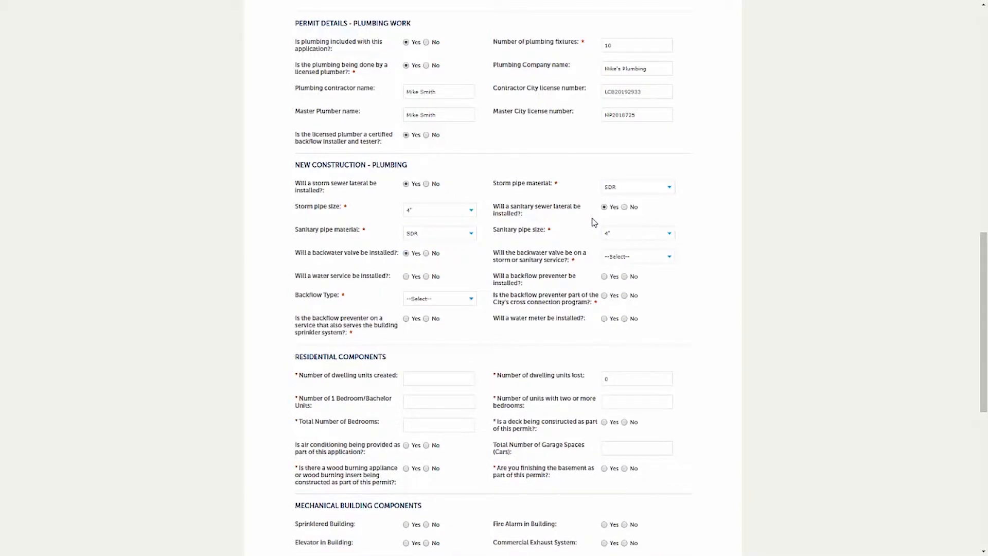
pyautogui.click(639, 257)
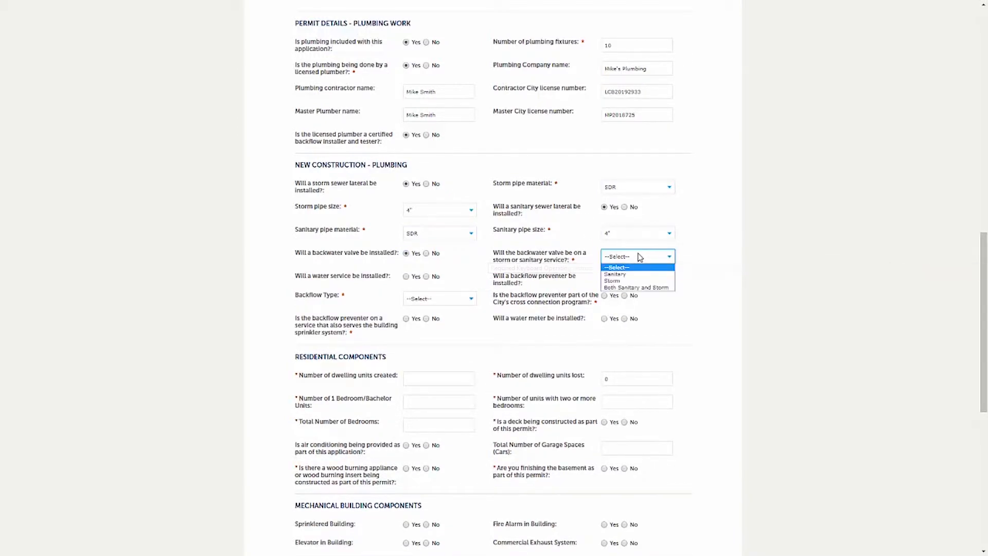
pyautogui.click(636, 288)
pyautogui.press('Tab')
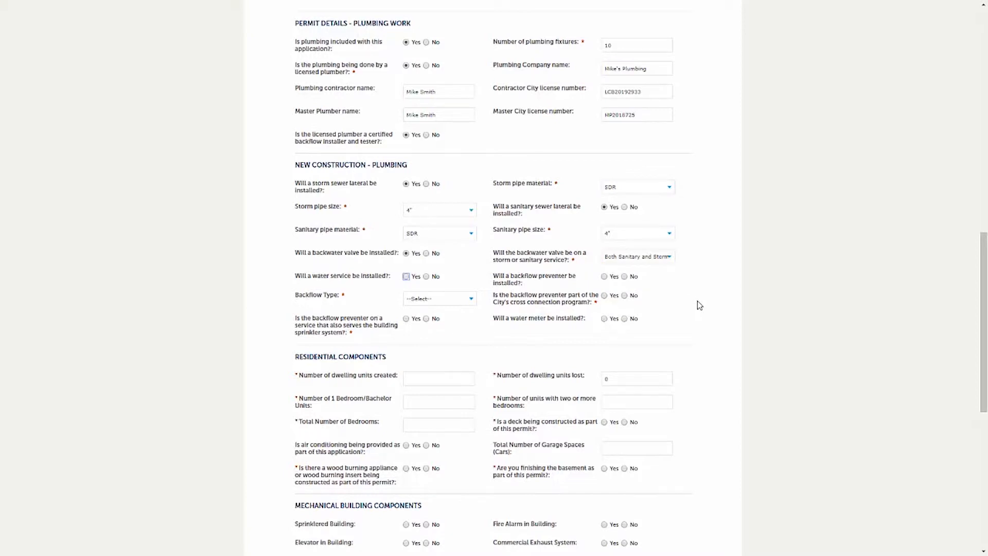
pyautogui.press('space')
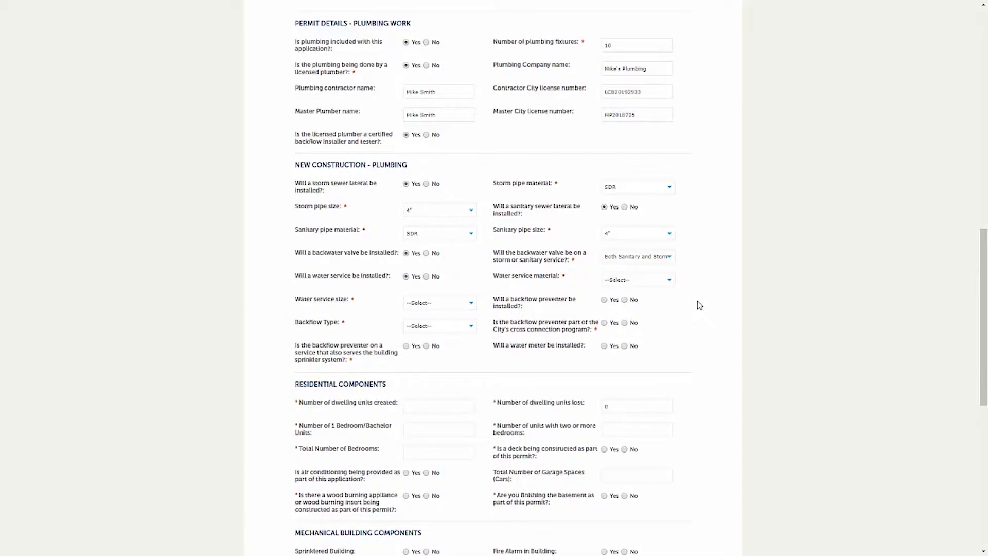
pyautogui.click(669, 280)
pyautogui.click(664, 299)
pyautogui.press('Tab')
pyautogui.press('Down')
pyautogui.press('Down')
pyautogui.press('Tab')
pyautogui.press('Tab')
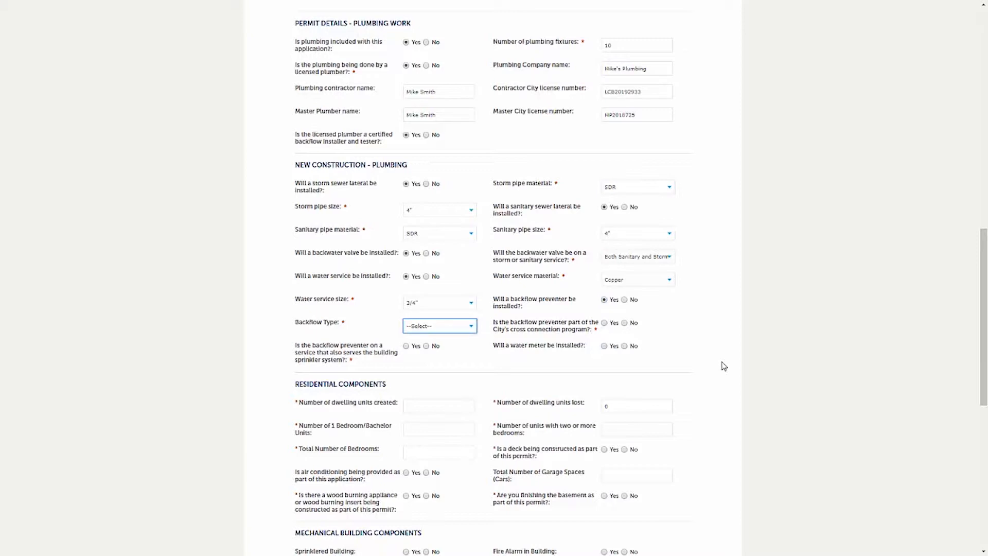
# - Set DCVA backflow, No cross-connection or sprinkler service, and a 3/4" x 5/8" water meter
pyautogui.press('Down')
pyautogui.press('Tab')
pyautogui.press('Right')
pyautogui.press('Tab')
pyautogui.click(431, 348)
pyautogui.click(604, 346)
pyautogui.click(439, 379)
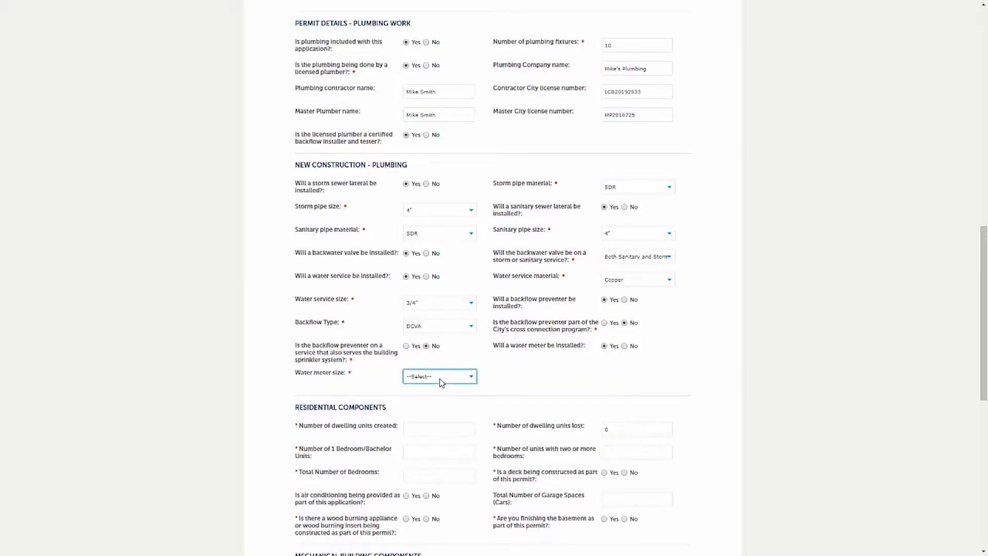
pyautogui.click(440, 438)
pyautogui.click(439, 430)
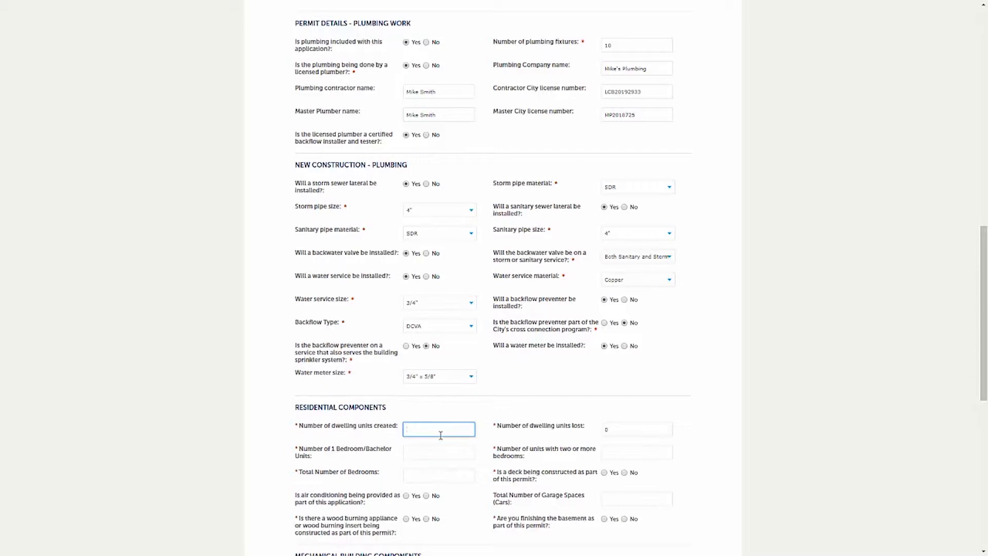
# - Enter 1 dwelling unit with 4 bedrooms, no deck, air conditioning, and 2 garage spaces
pyautogui.write('1')
pyautogui.press('Tab')
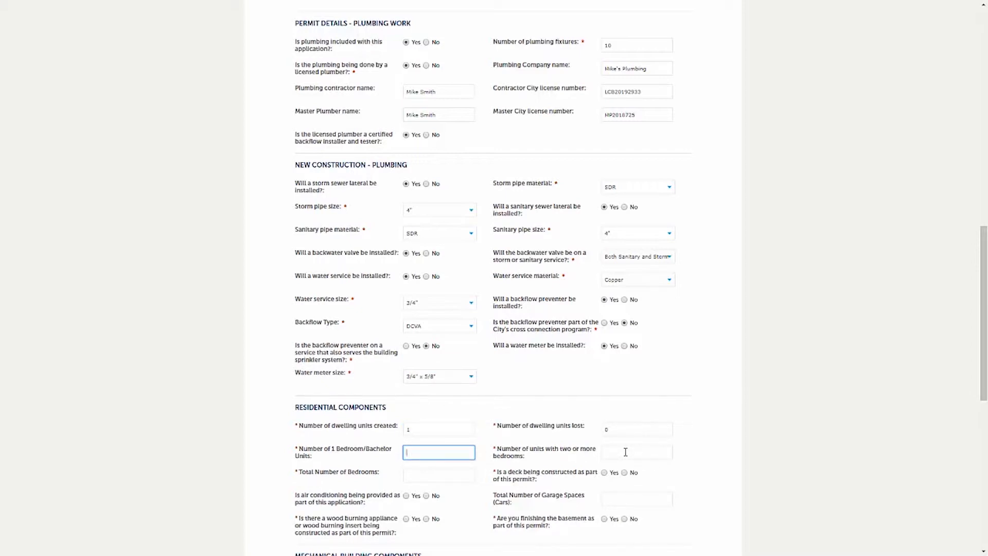
pyautogui.click(625, 452)
pyautogui.press('Tab')
pyautogui.write('4')
pyautogui.press('Tab')
pyautogui.click(624, 472)
pyautogui.click(407, 496)
pyautogui.click(637, 500)
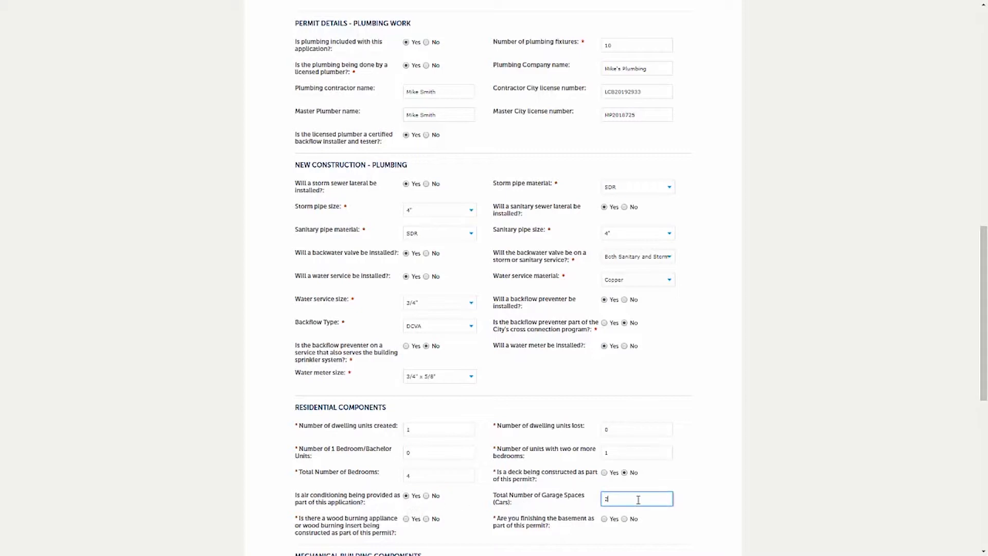
pyautogui.write('2')
pyautogui.scroll(-5, 571, 481)
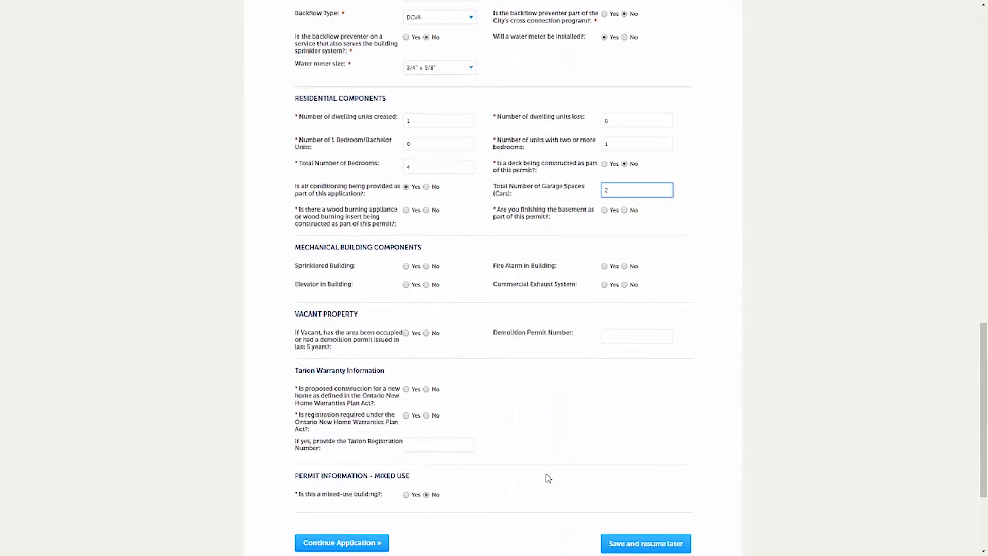
# - Answer No to both the wood-burning appliance and the finished basement questions
pyautogui.click(426, 211)
pyautogui.click(625, 211)
pyautogui.scroll(-3, 370, 268)
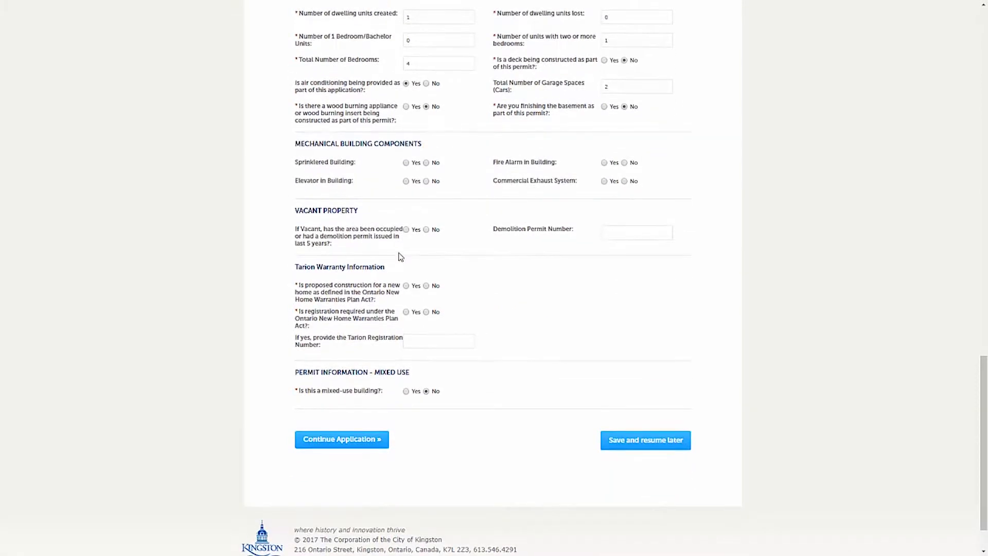
pyautogui.scroll(-1, 401, 257)
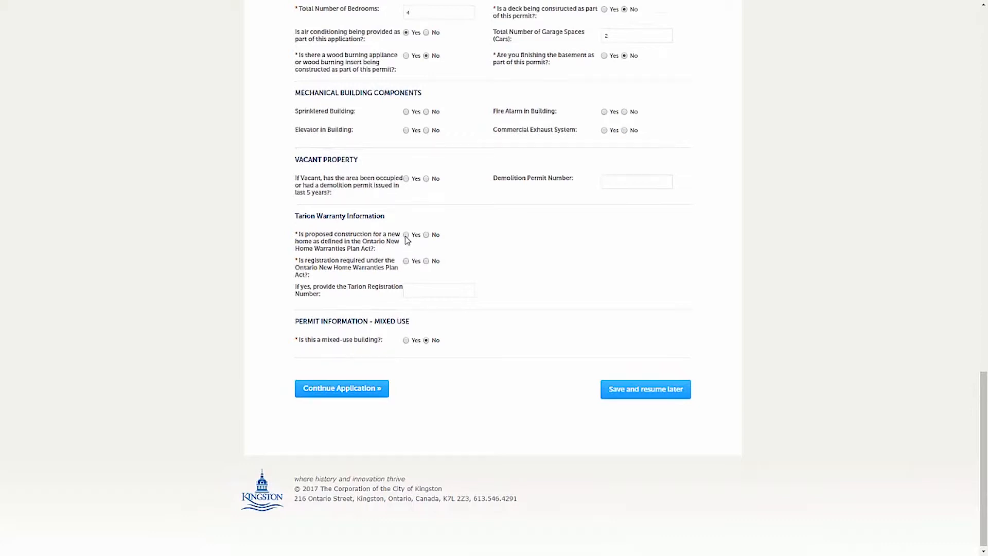
# - Confirm Tarion warranty coverage and required registration, enter registration number 2112, and continue
pyautogui.click(406, 235)
pyautogui.click(409, 263)
pyautogui.click(419, 288)
pyautogui.write('2112')
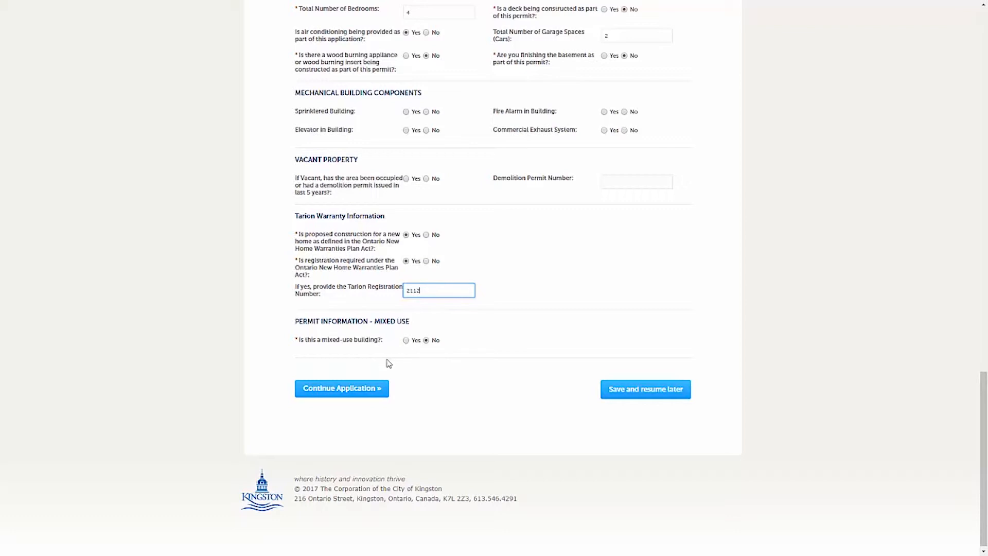
pyautogui.click(379, 391)
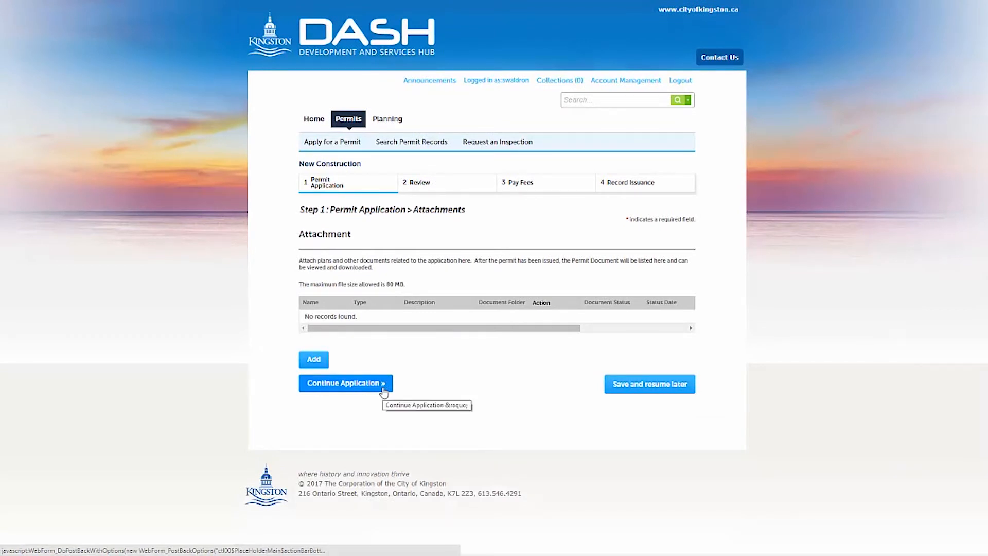
pyautogui.click(321, 363)
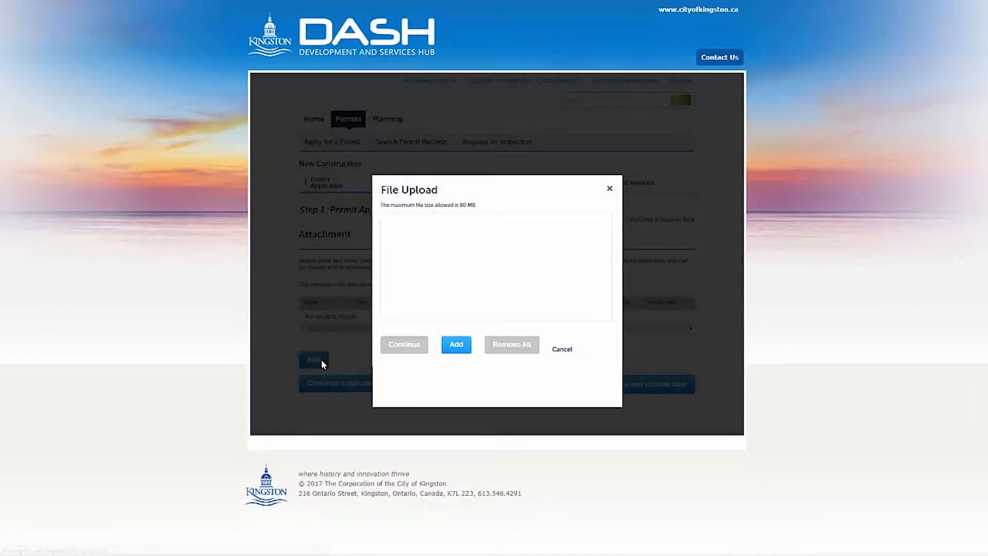
pyautogui.click(462, 350)
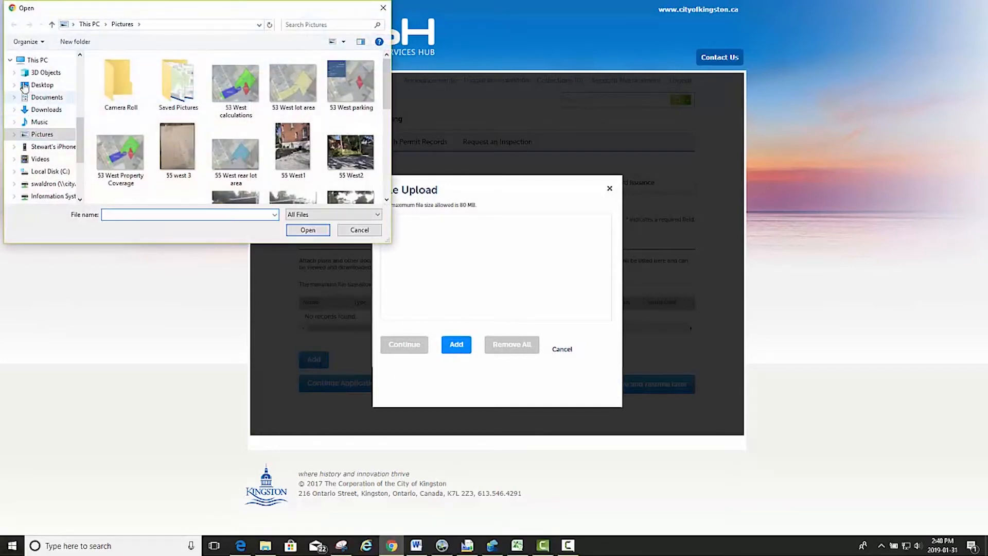
pyautogui.click(46, 172)
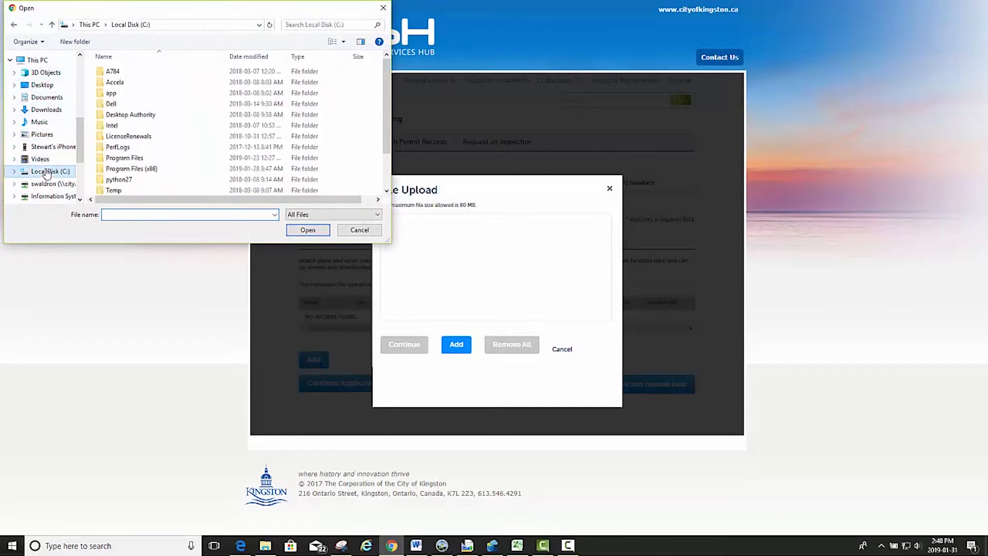
pyautogui.click(45, 99)
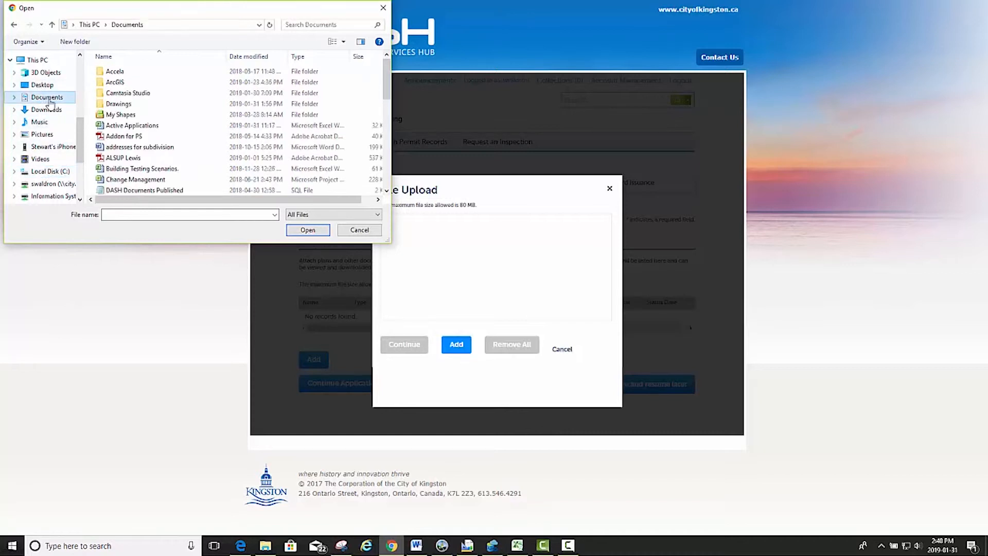
pyautogui.doubleClick(128, 105)
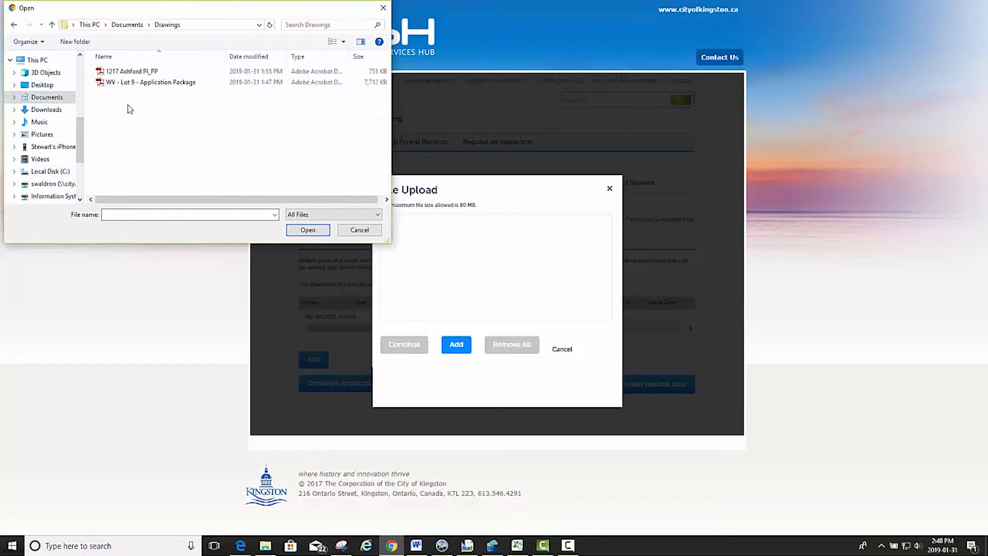
pyautogui.click(143, 74)
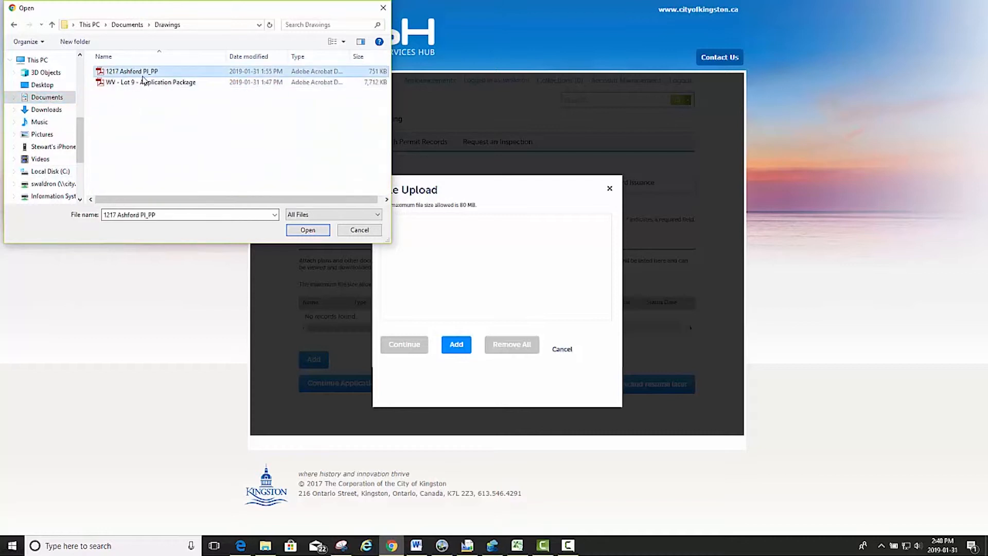
pyautogui.keyDown('ctrl'); pyautogui.click(142, 88); pyautogui.keyUp('ctrl')
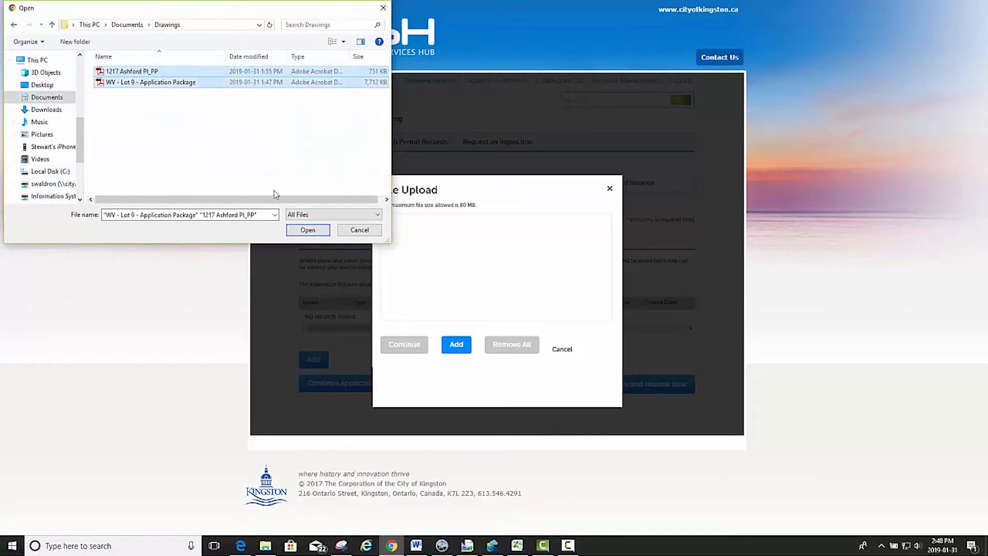
pyautogui.click(307, 230)
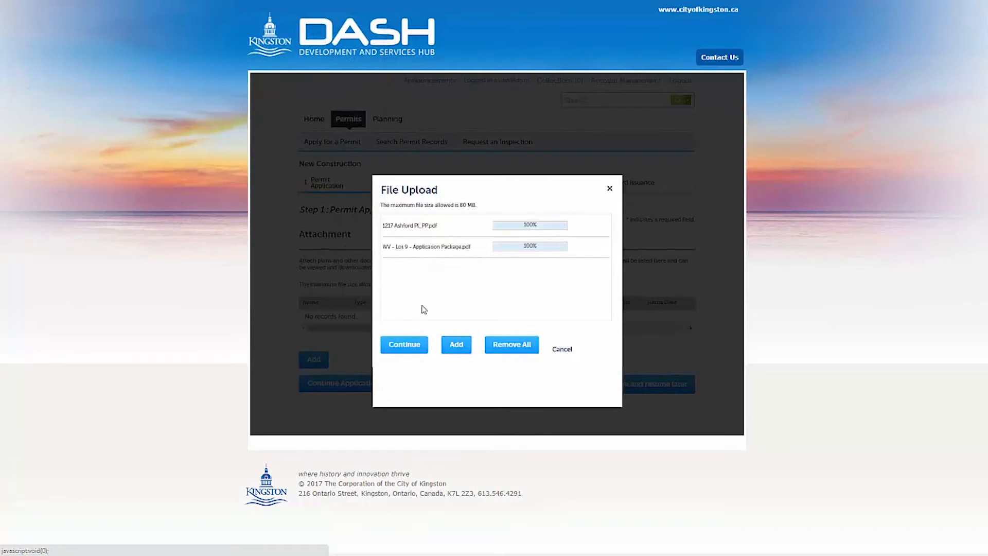
pyautogui.click(419, 345)
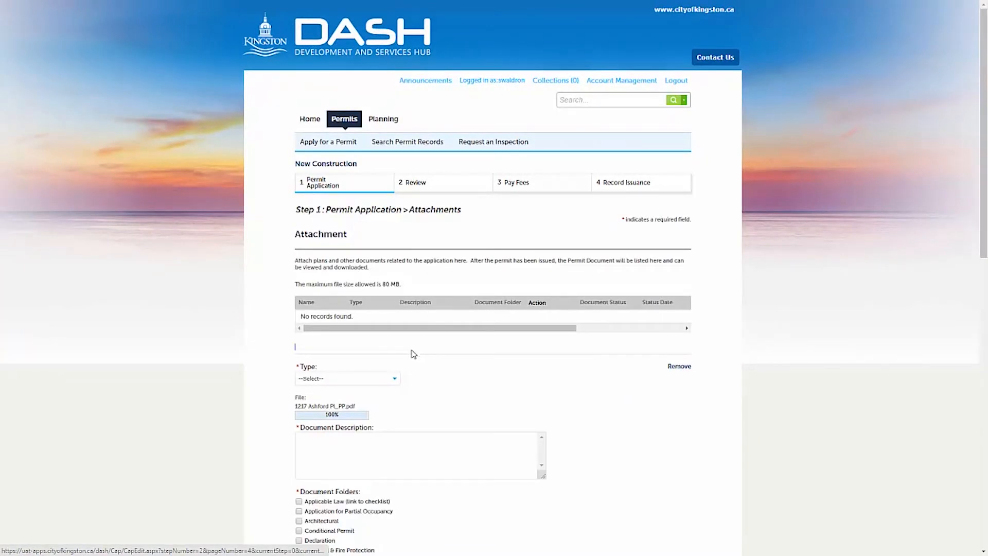
# - Set the plot plan attachment's type to Plot Plan and file it in the Plot Plan/Site Plan folder
pyautogui.click(394, 380)
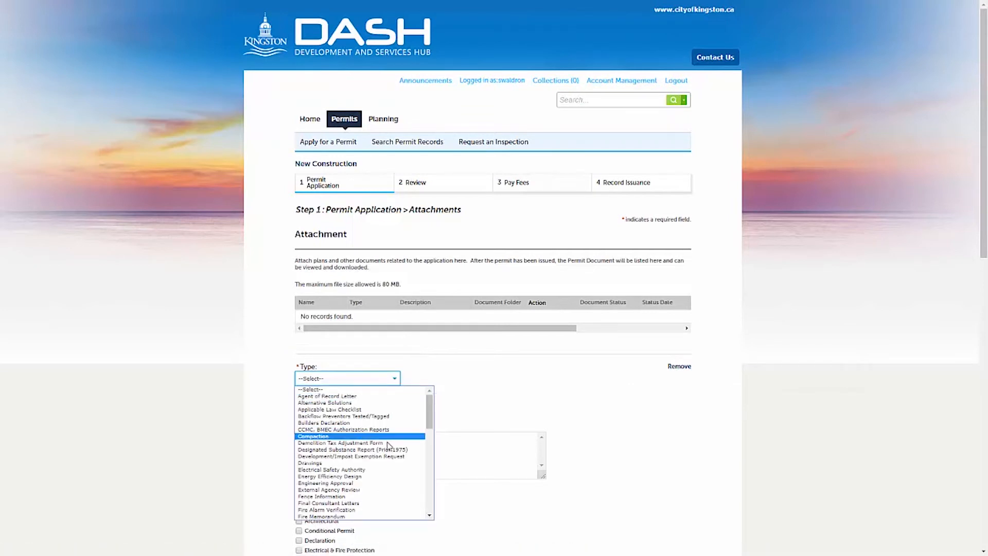
pyautogui.scroll(-15, 387, 463)
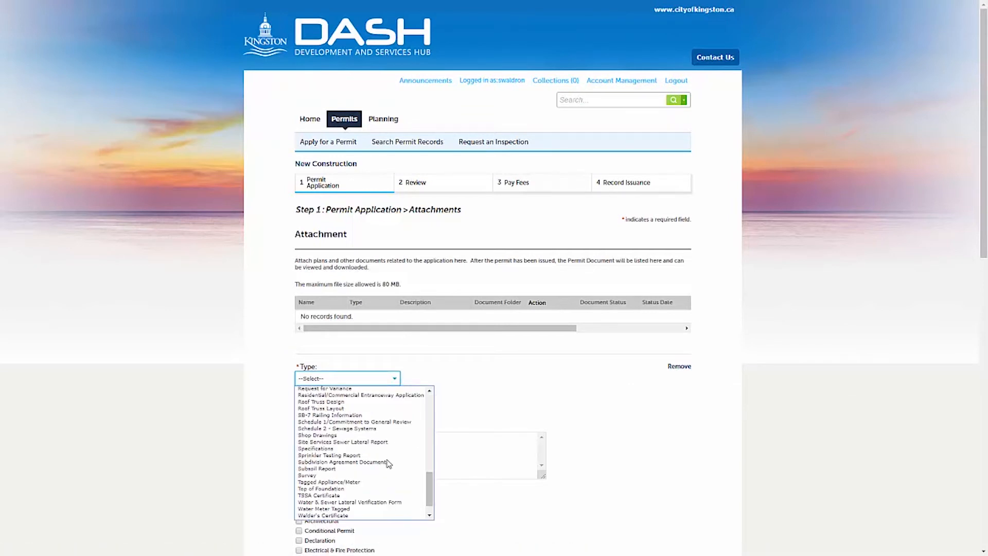
pyautogui.scroll(5, 383, 446)
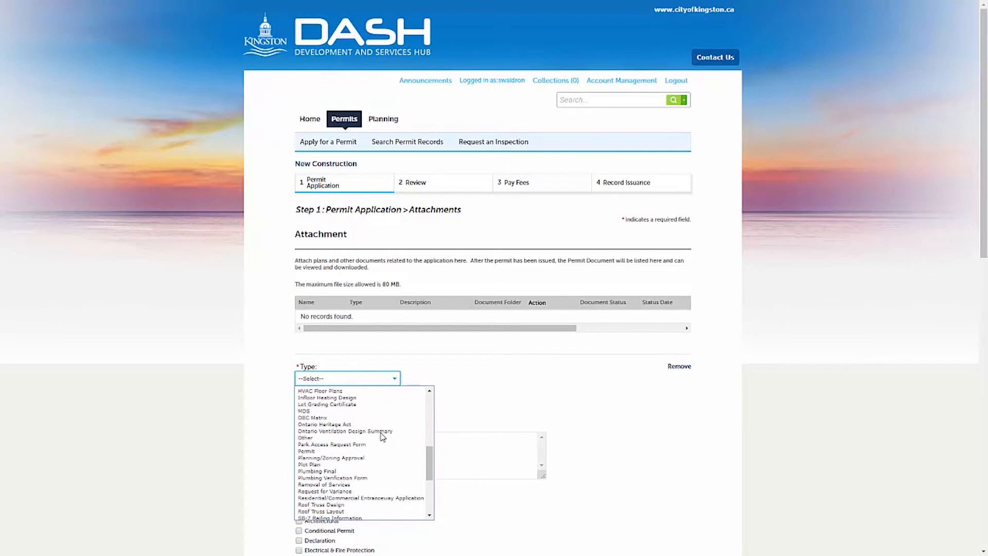
pyautogui.click(378, 465)
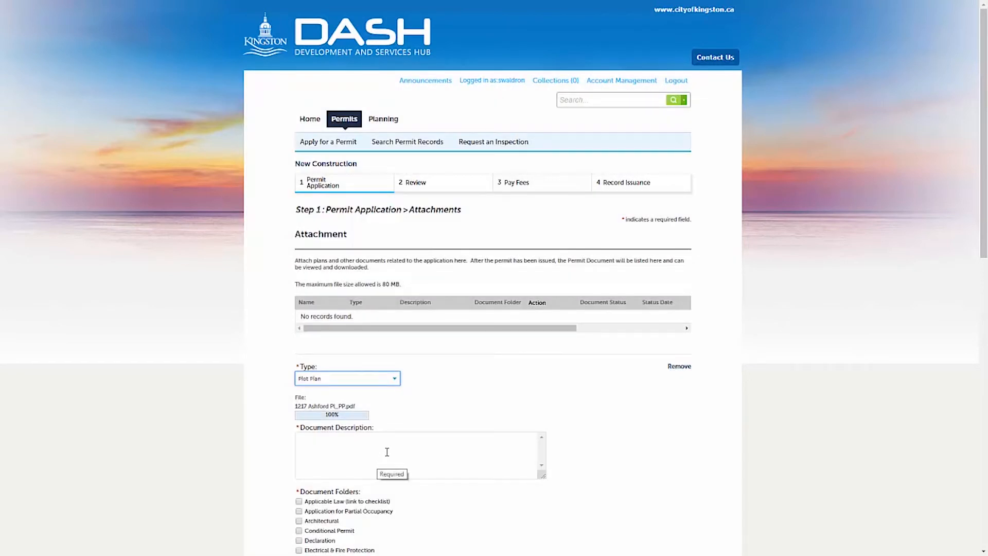
pyautogui.click(389, 450)
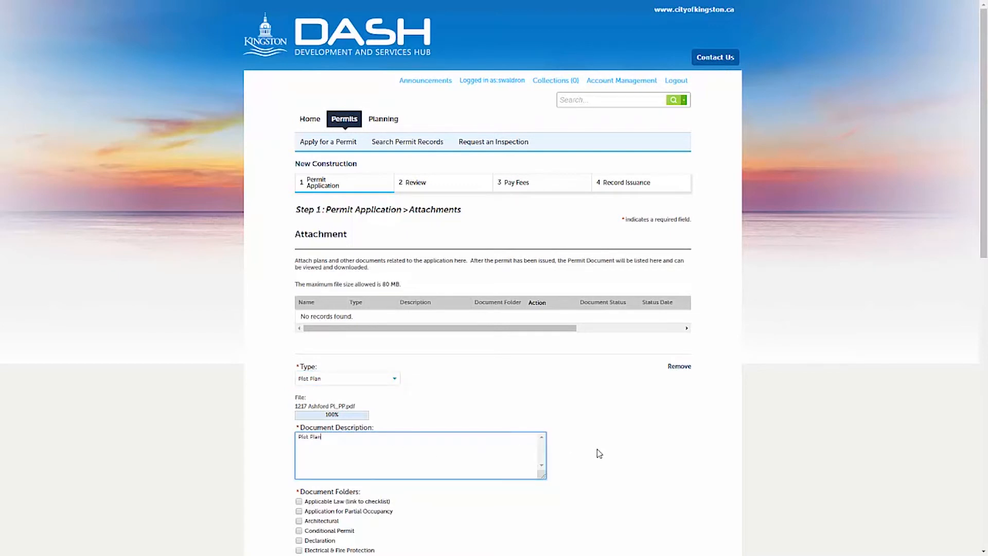
pyautogui.scroll(-2, 598, 454)
pyautogui.scroll(-1, 601, 455)
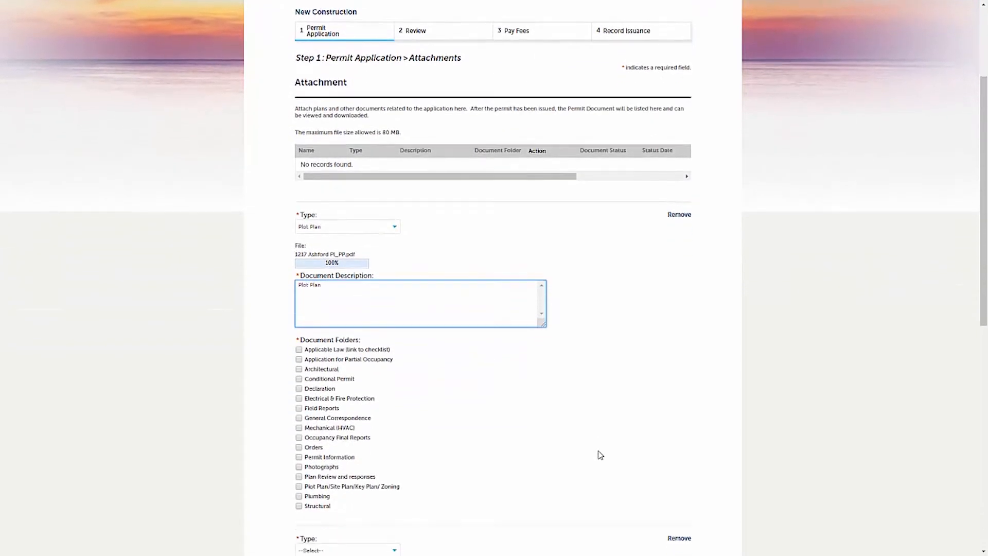
pyautogui.click(299, 484)
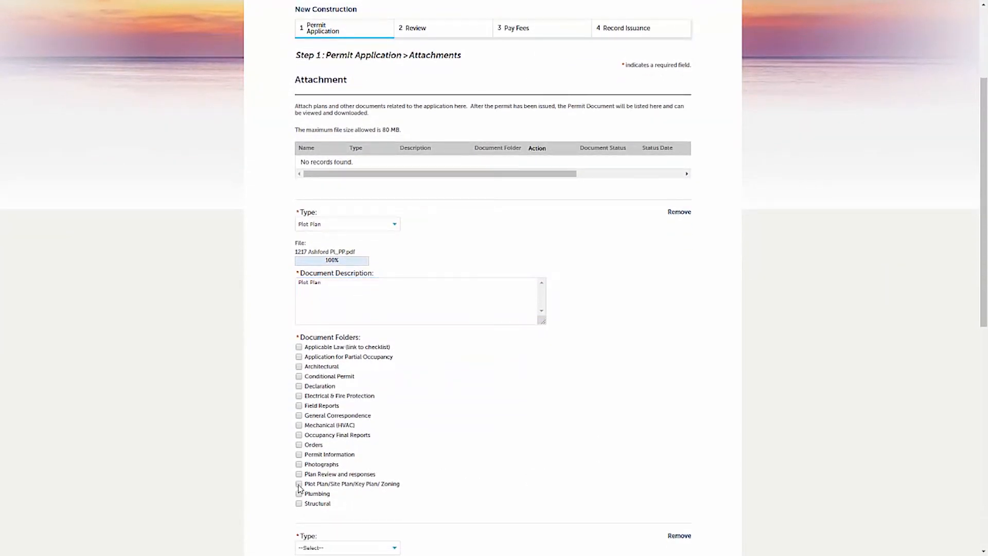
pyautogui.scroll(-4, 513, 449)
# - Type the application package as Drawings, described 'Drawing Package', filed under Architectural, and save both
pyautogui.click(395, 342)
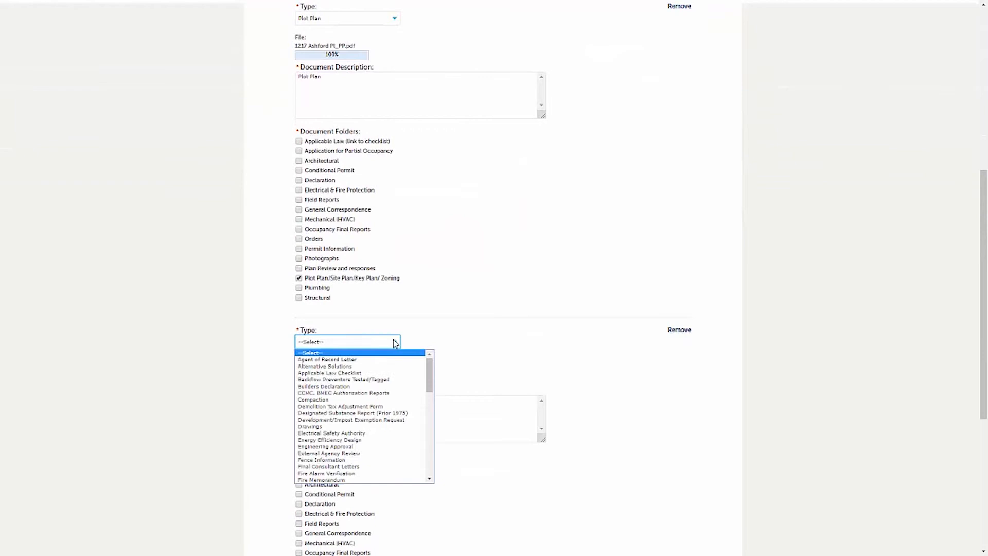
pyautogui.click(350, 426)
pyautogui.click(349, 421)
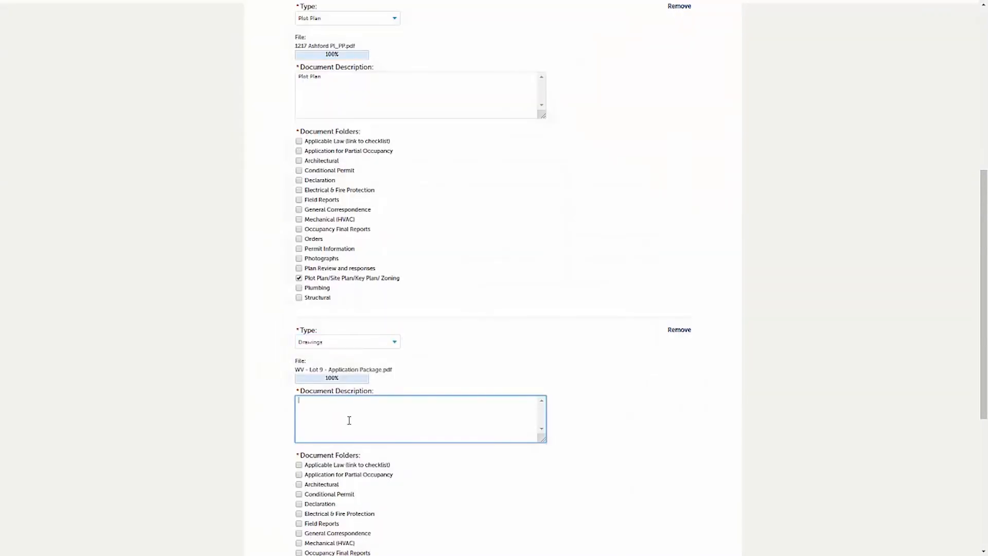
pyautogui.write('Drawing Package')
pyautogui.scroll(-2, 435, 463)
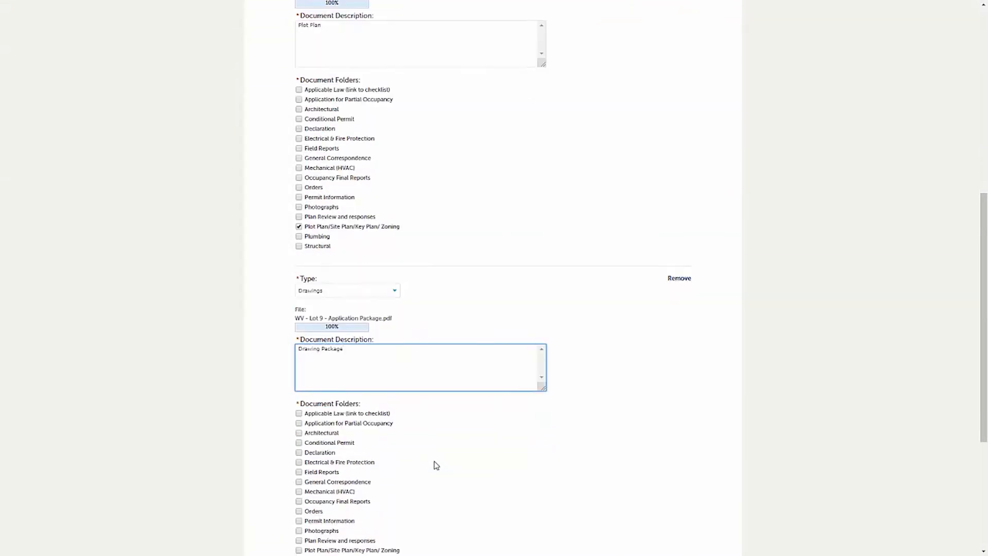
pyautogui.click(299, 382)
pyautogui.click(312, 544)
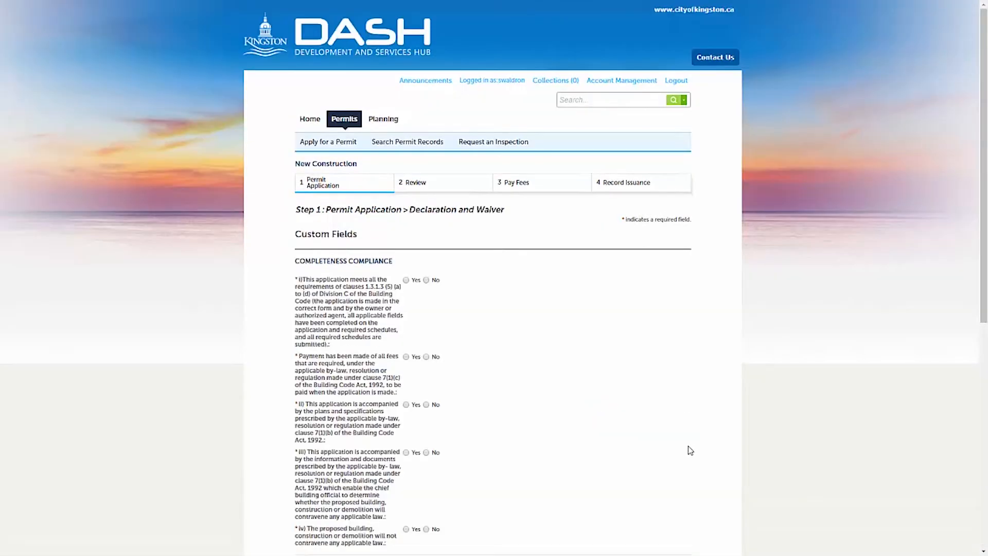
# - Answer the completeness questions Yes, No (fees paid), Yes, Yes, Yes
pyautogui.click(406, 280)
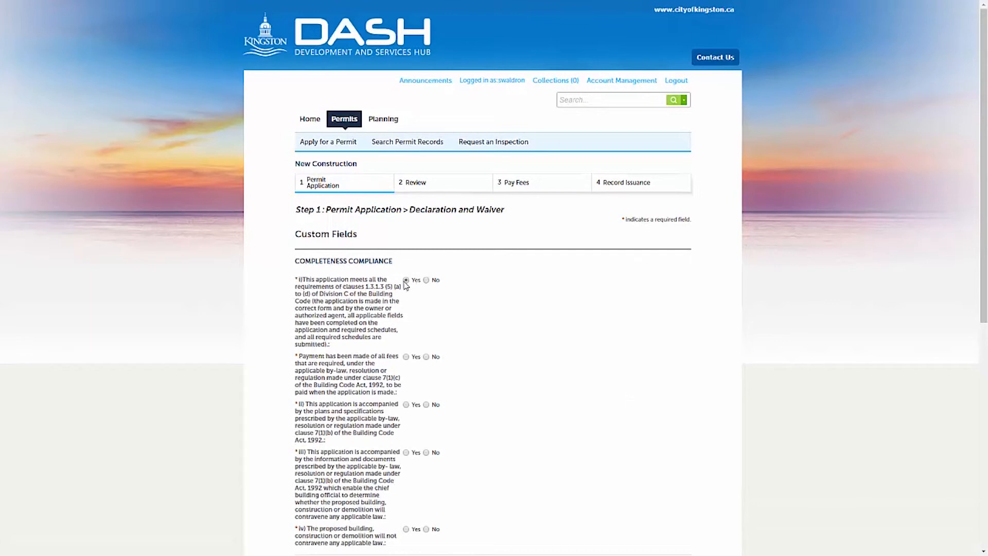
pyautogui.click(426, 357)
pyautogui.click(406, 405)
pyautogui.click(406, 453)
pyautogui.scroll(-2, 412, 466)
pyautogui.click(406, 426)
# - Accept the applicant waiver and both declarations, then continue to the review step
pyautogui.scroll(-1, 409, 437)
pyautogui.click(406, 434)
pyautogui.scroll(-1, 408, 439)
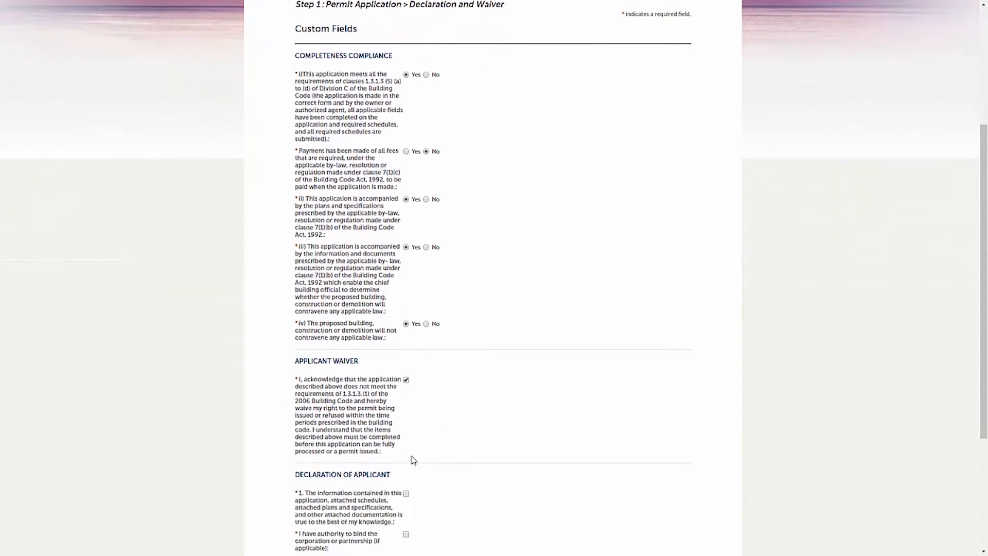
pyautogui.click(406, 493)
pyautogui.scroll(-1, 409, 497)
pyautogui.click(406, 482)
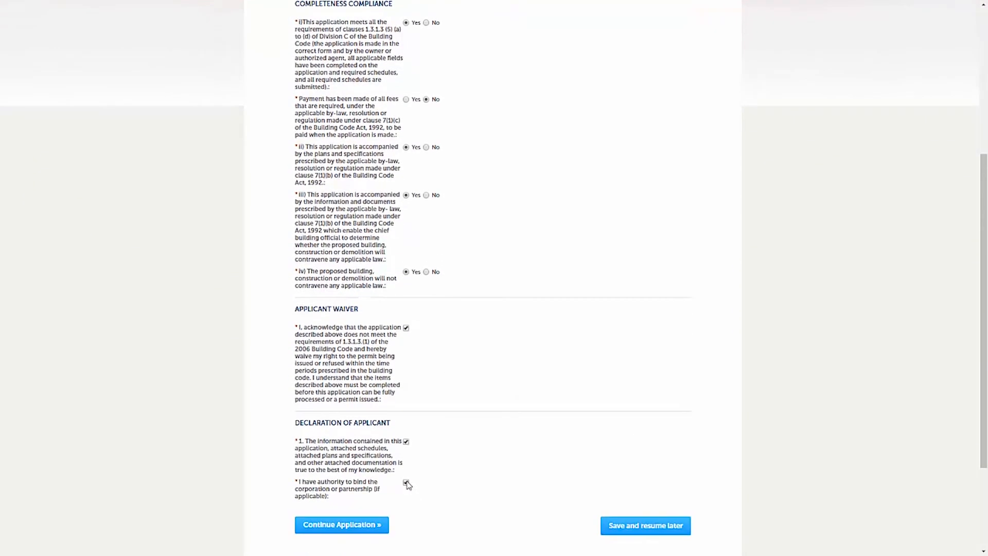
pyautogui.click(349, 530)
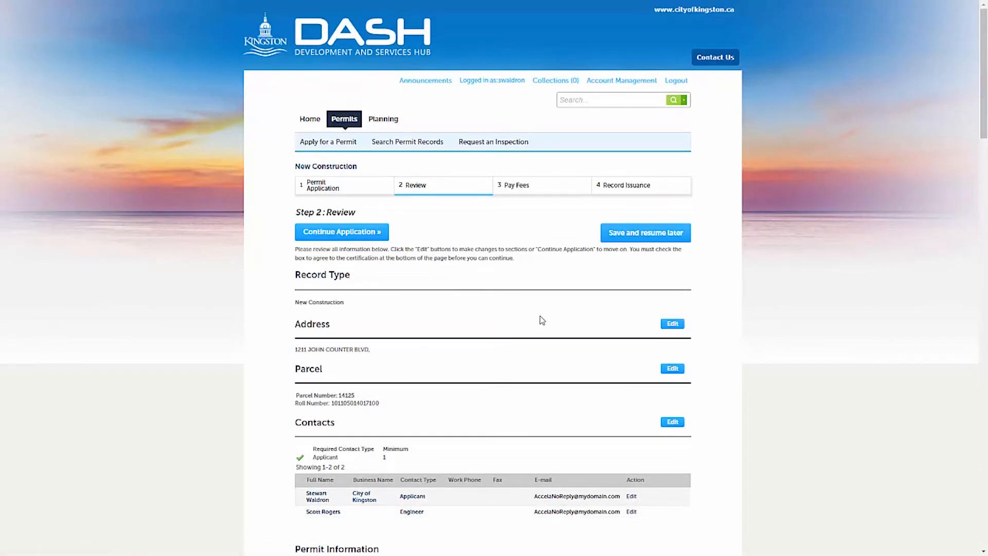
pyautogui.scroll(-1, 542, 320)
pyautogui.scroll(-1, 542, 320)
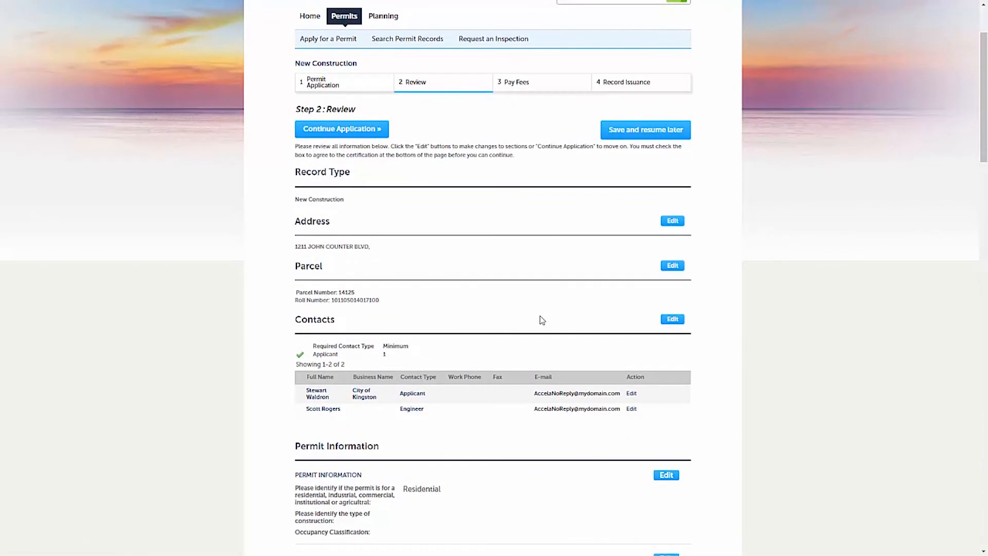
pyautogui.scroll(-3, 542, 320)
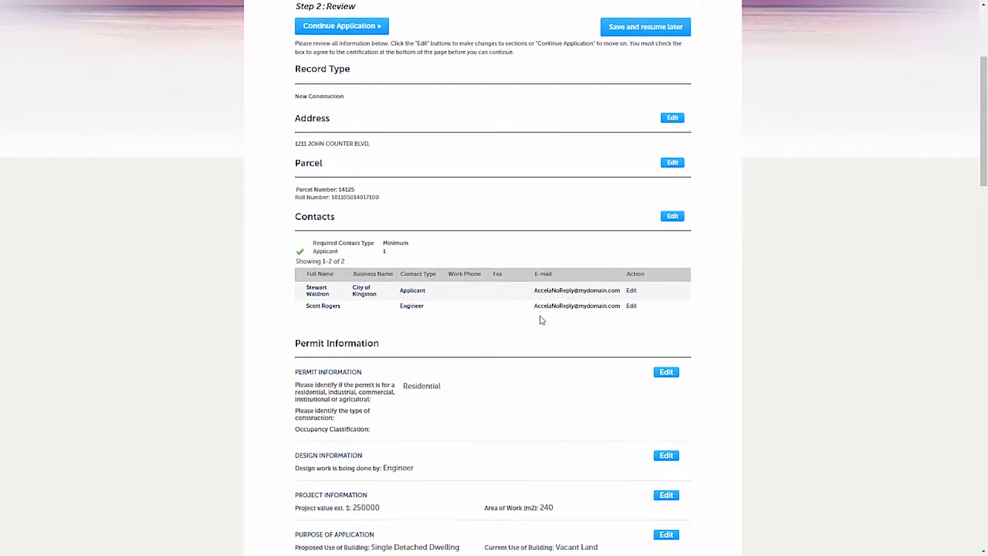
pyautogui.scroll(-4, 542, 320)
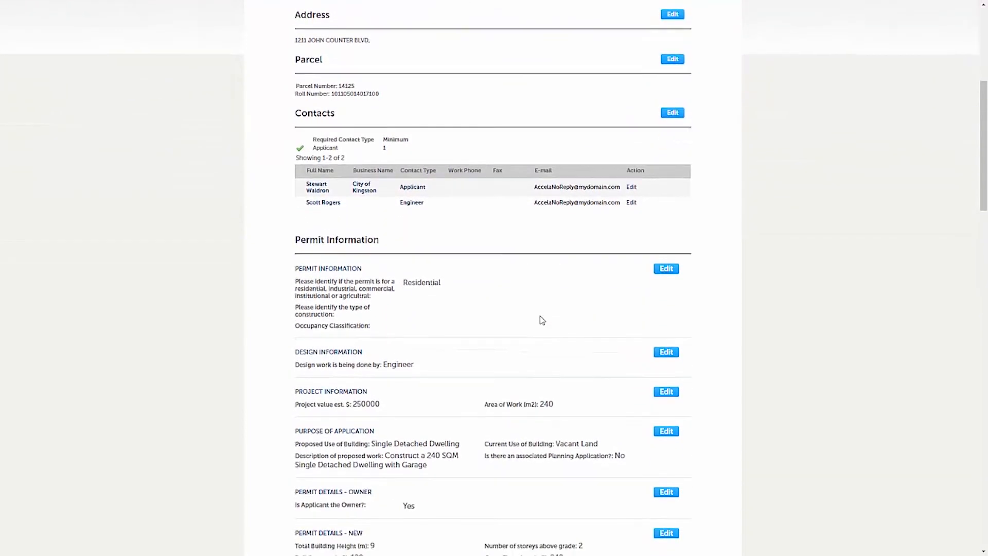
pyautogui.scroll(-1, 542, 320)
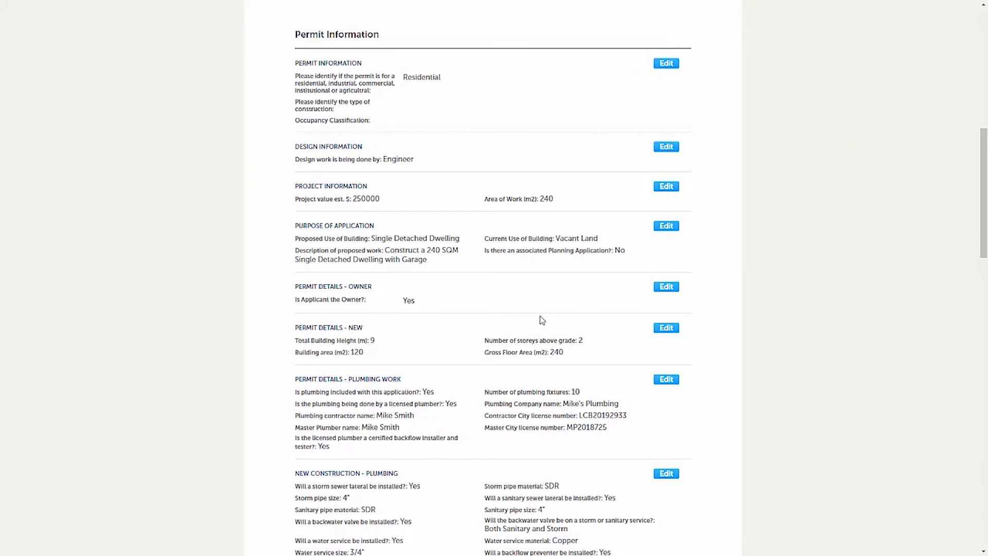
pyautogui.scroll(-4, 542, 320)
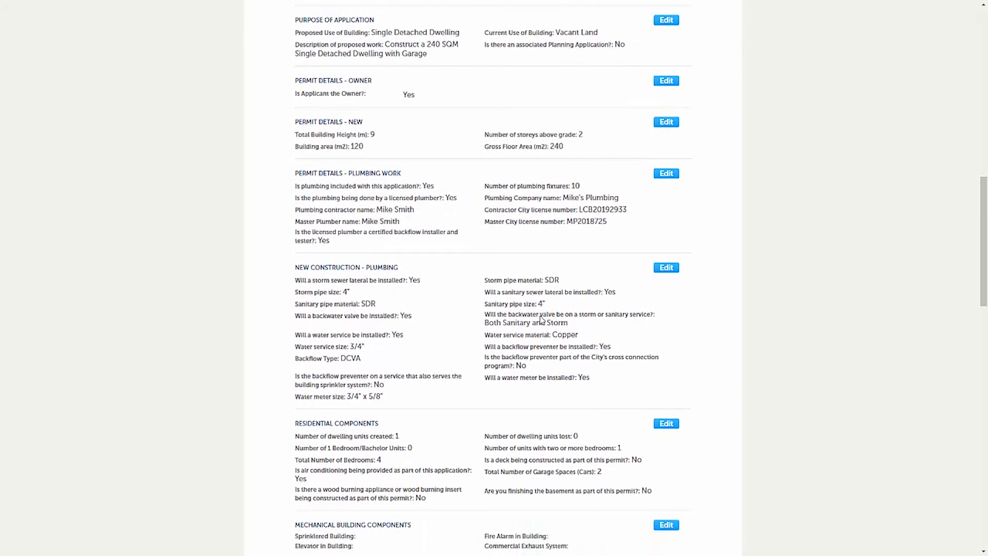
pyautogui.scroll(-4, 541, 319)
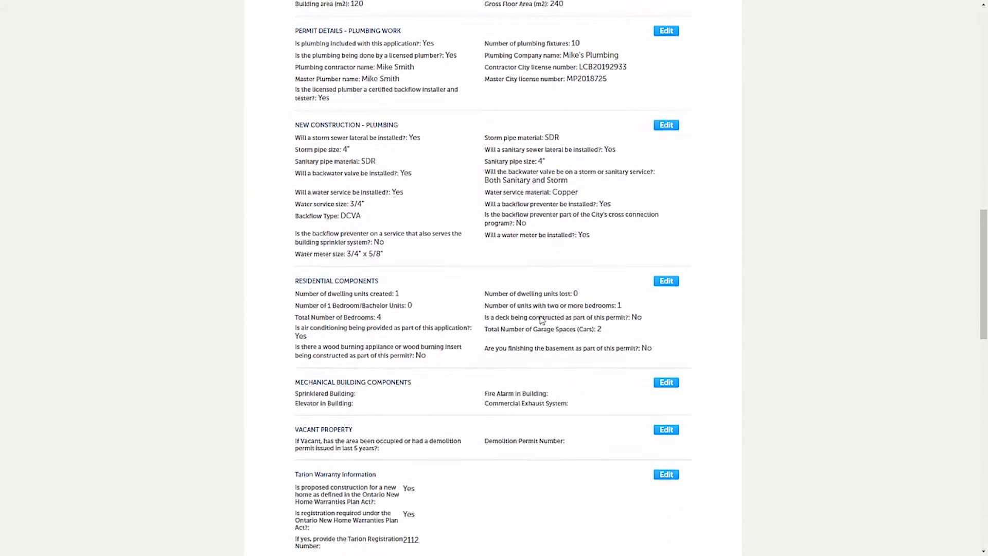
pyautogui.scroll(-5, 541, 316)
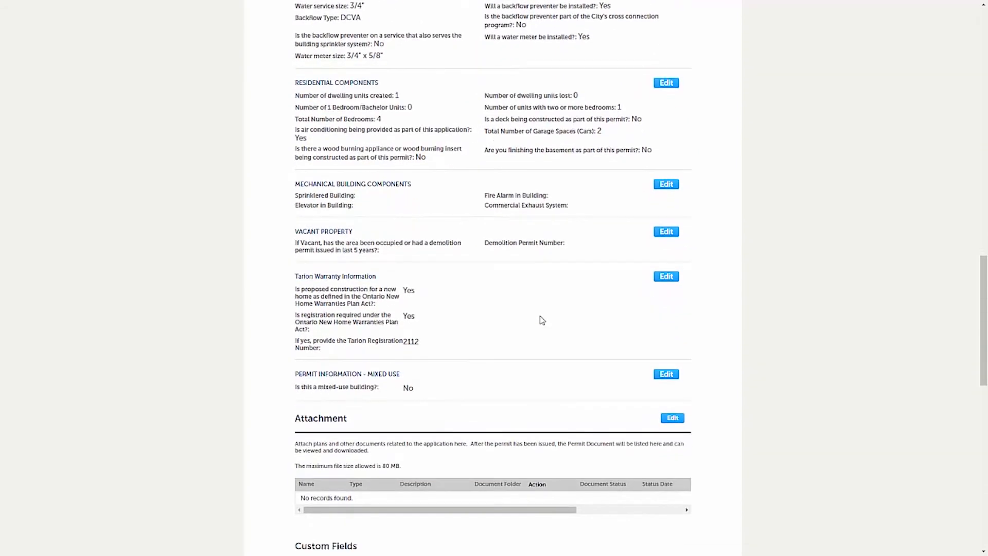
pyautogui.scroll(-9, 538, 321)
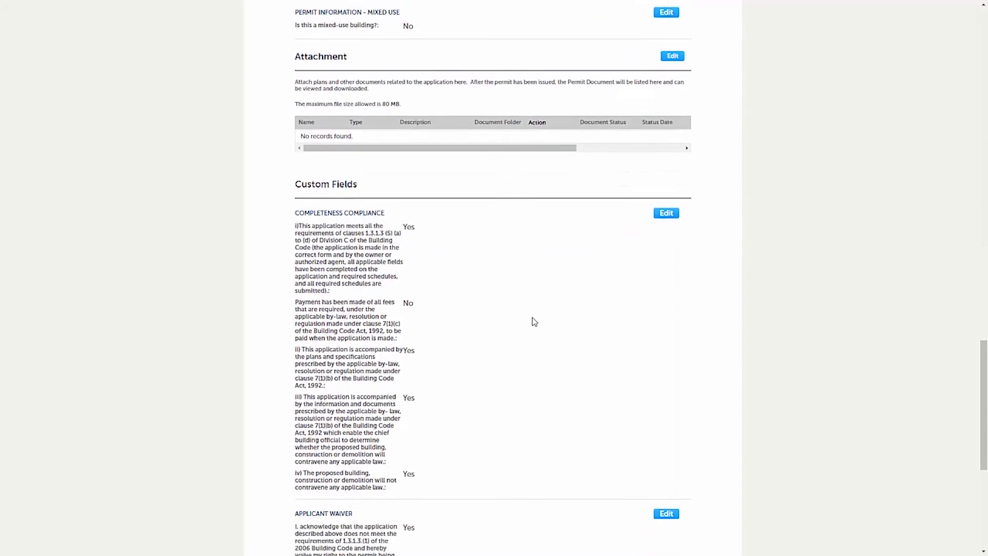
pyautogui.scroll(-1, 533, 321)
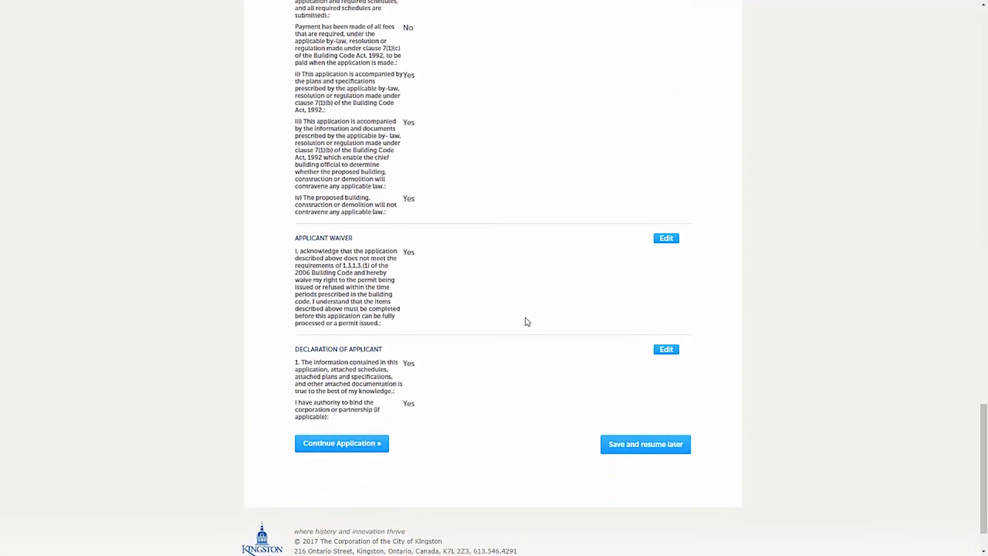
# - Submit the reviewed New Construction permit application from the Review page
pyautogui.click(322, 445)
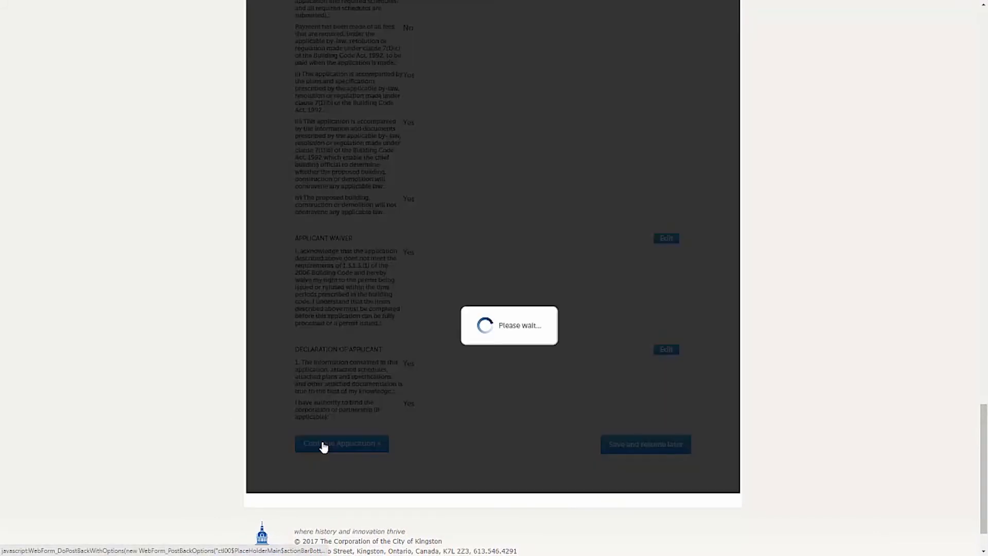